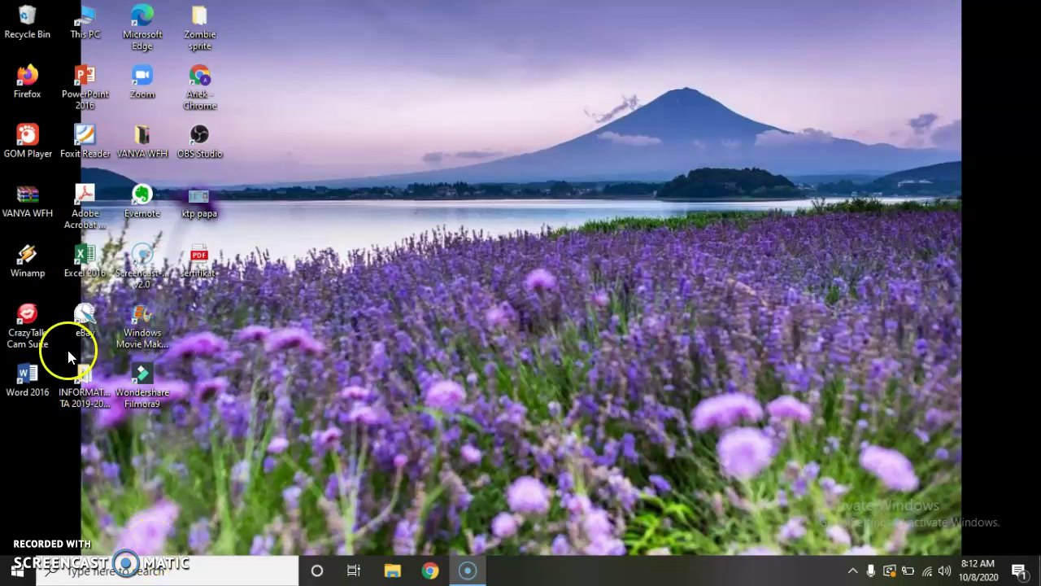
Step: Launch Excel 2016, dismiss the activation notice, and create a new blank workbook (Book1)
double_click(90, 256)
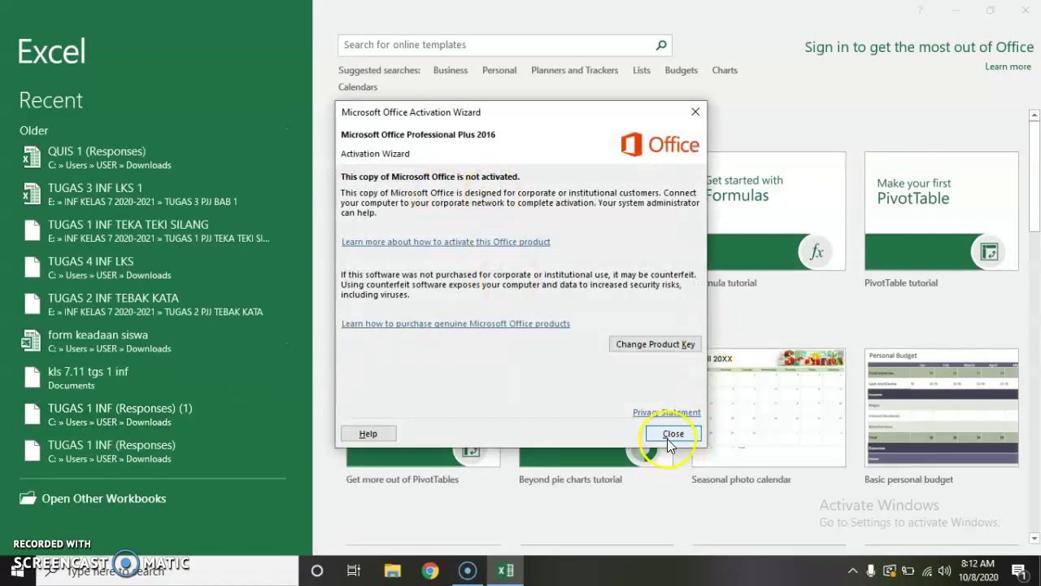
left_click(669, 436)
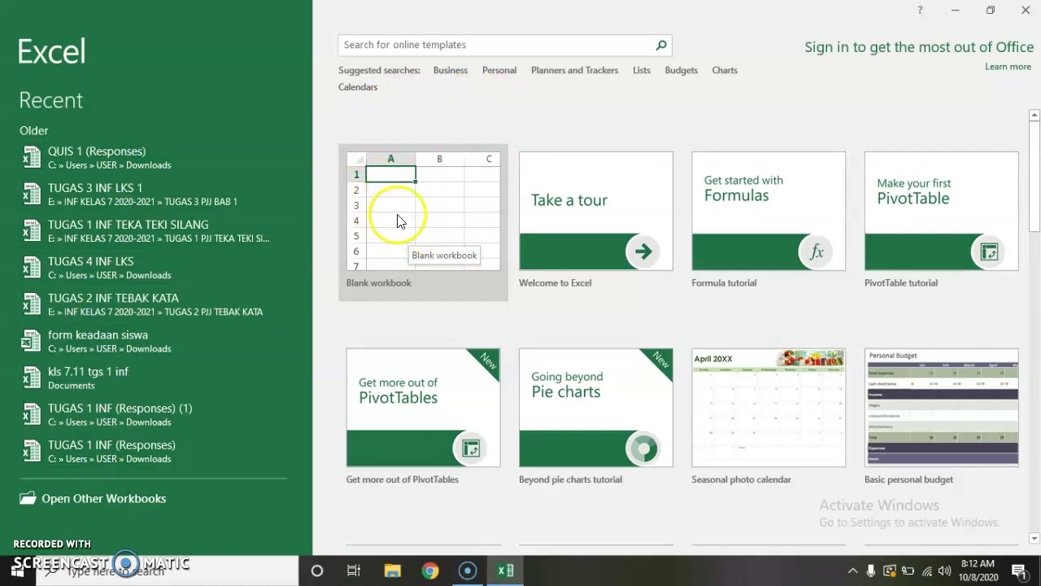
left_click(416, 221)
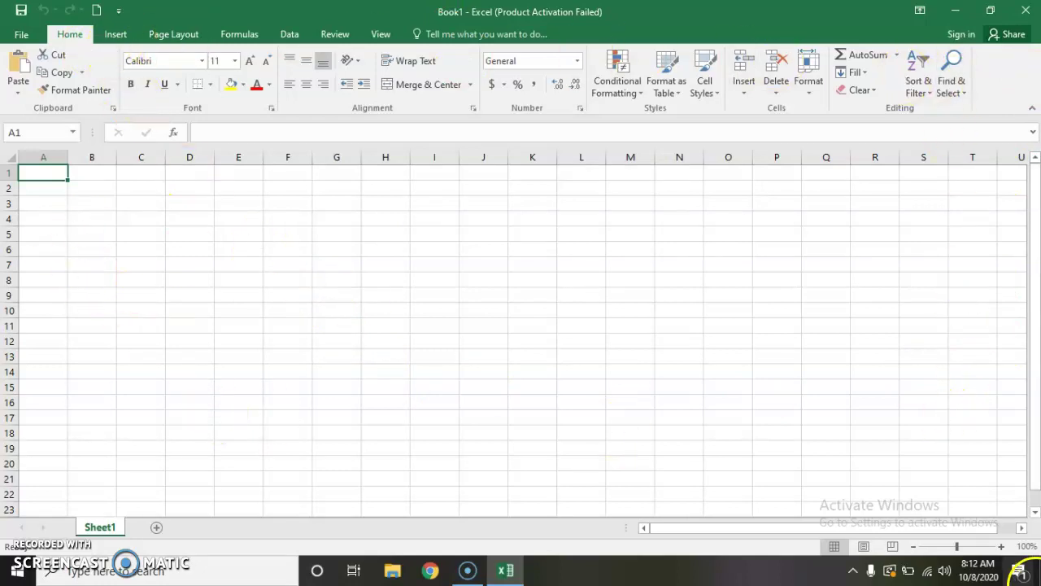
Step: Zoom Sheet1 in three levels so the cells look larger, then select cells around B3–C4
left_click(1001, 546)
left_click(1002, 546)
left_click(1002, 545)
left_click(1002, 546)
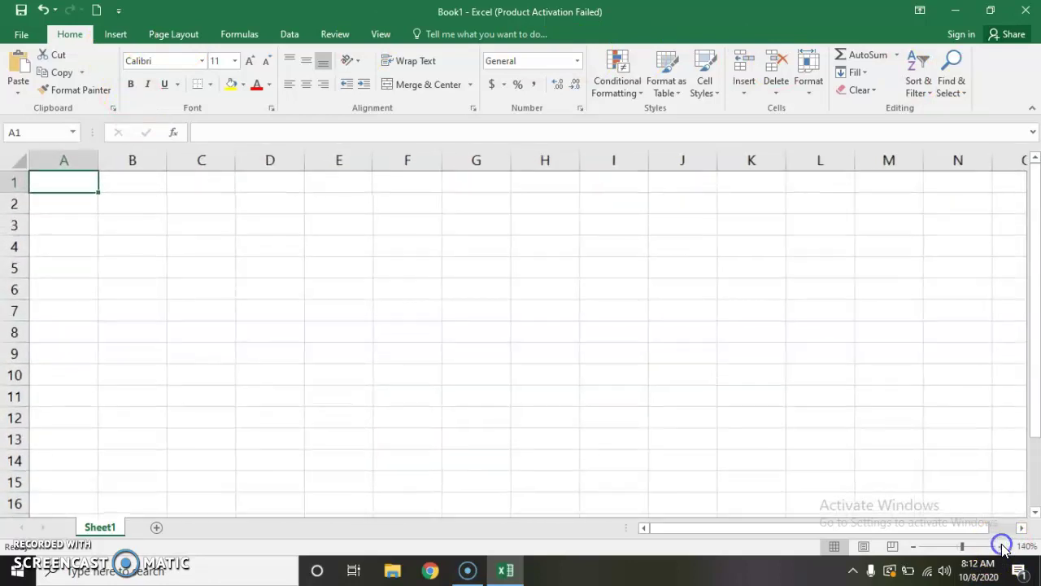
left_click(1001, 546)
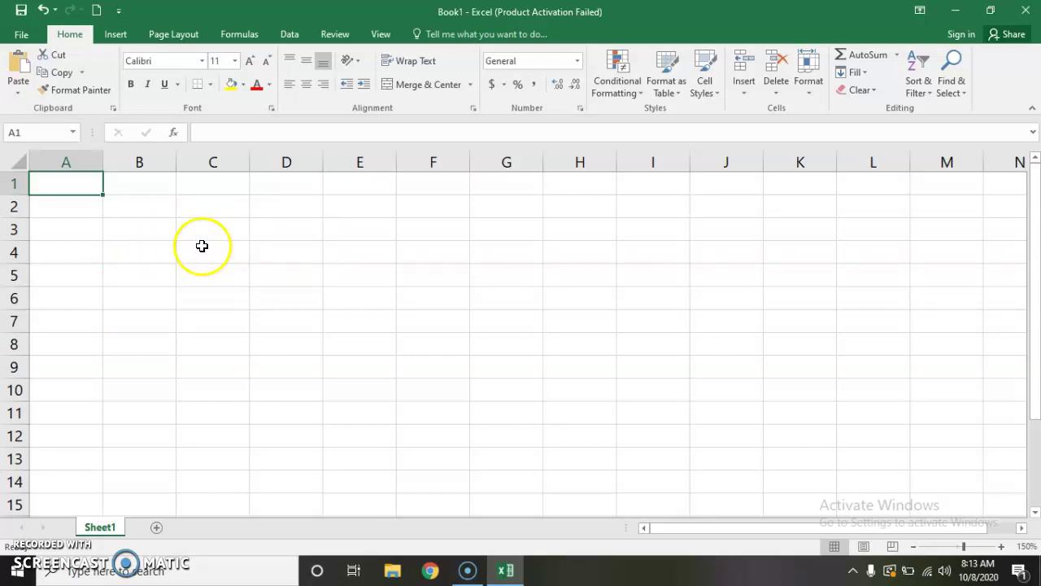
left_click(201, 245)
left_click(138, 223)
left_click(195, 226)
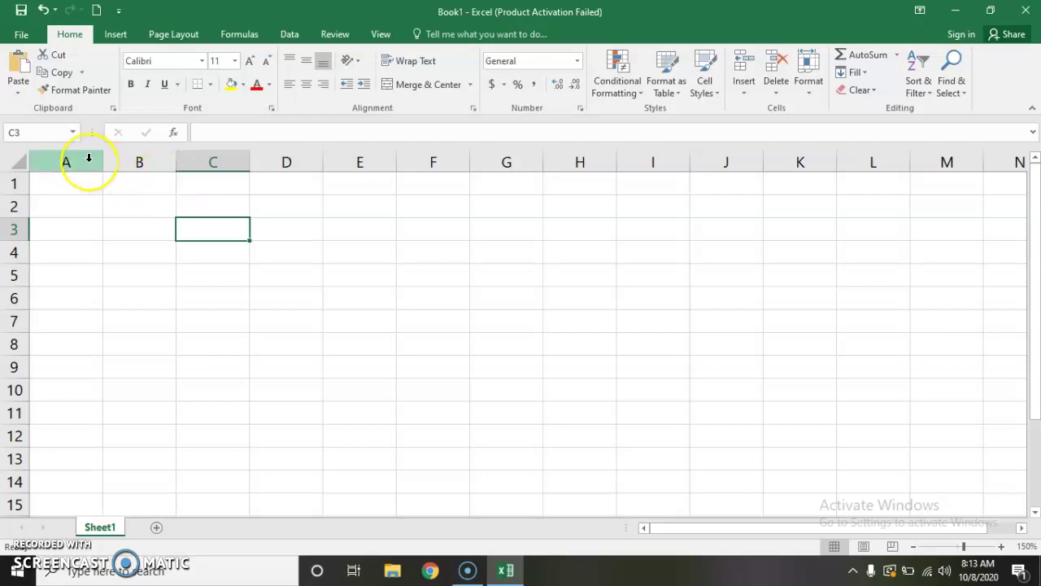
left_click(89, 160)
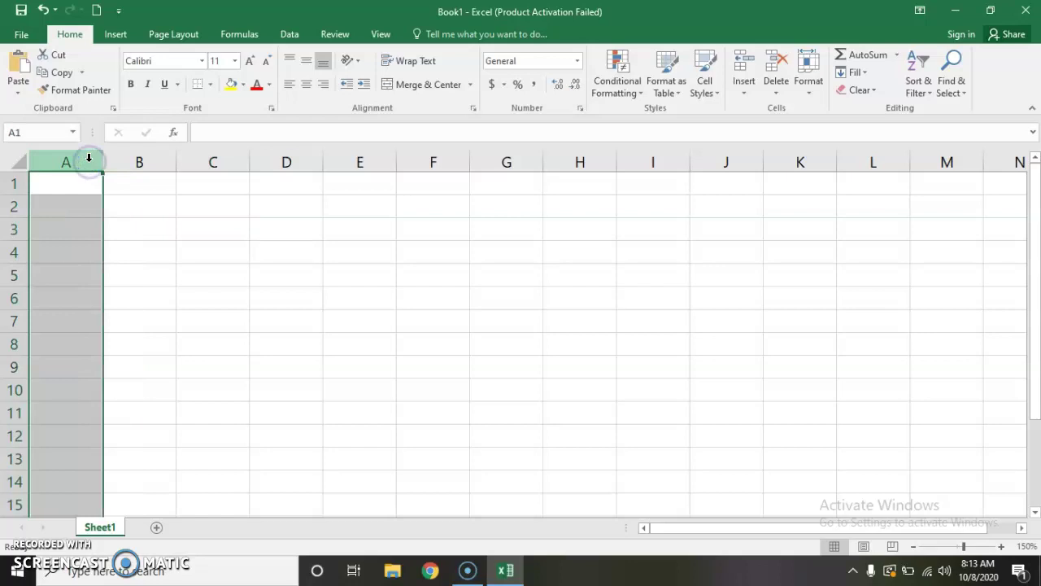
left_click_drag(102, 162, 213, 161)
left_click(13, 184)
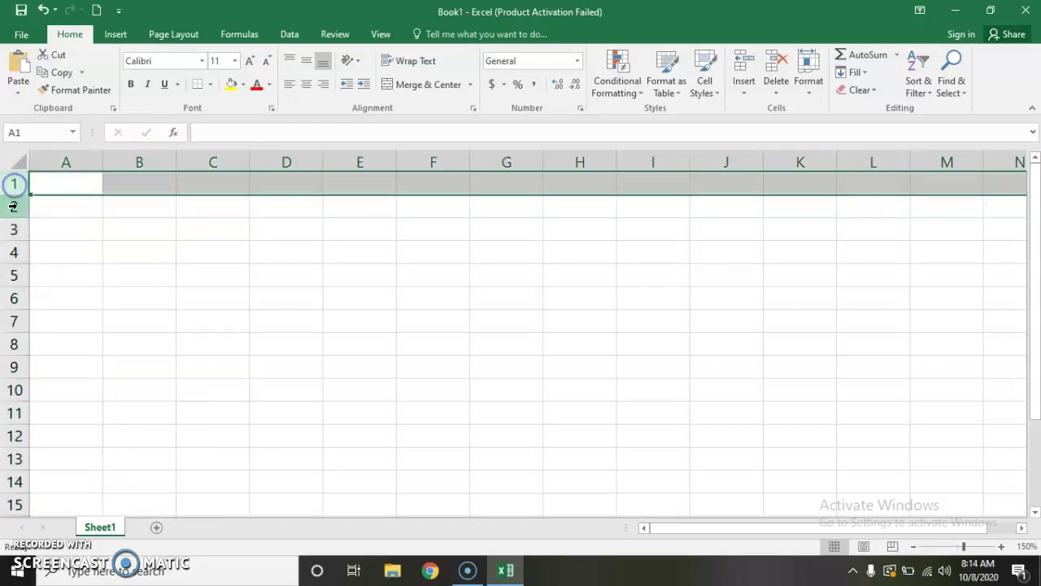
left_click_drag(10, 195, 7, 214)
left_click(8, 232)
left_click(6, 254)
left_click(206, 225)
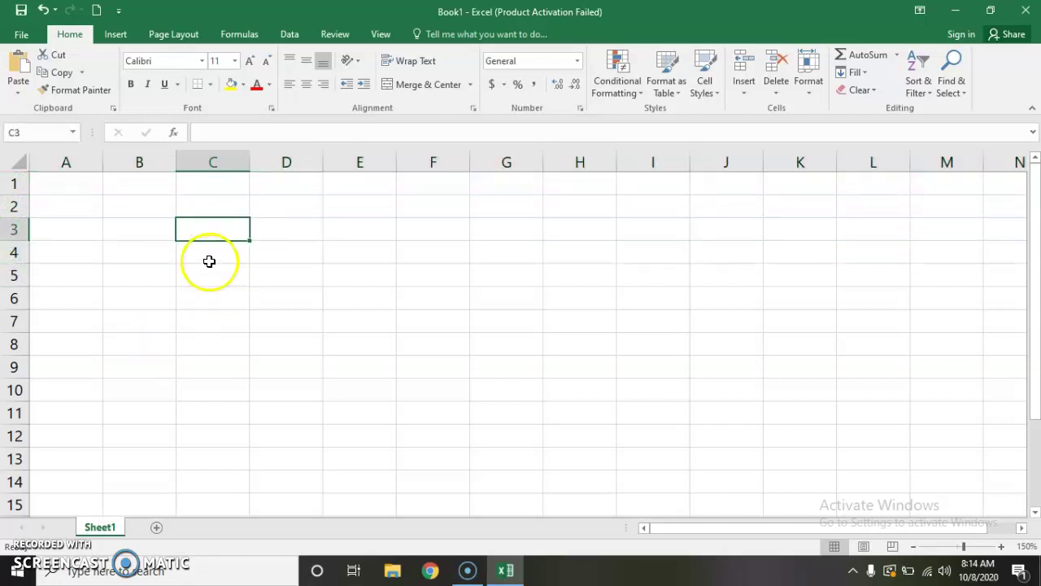
left_click(209, 251)
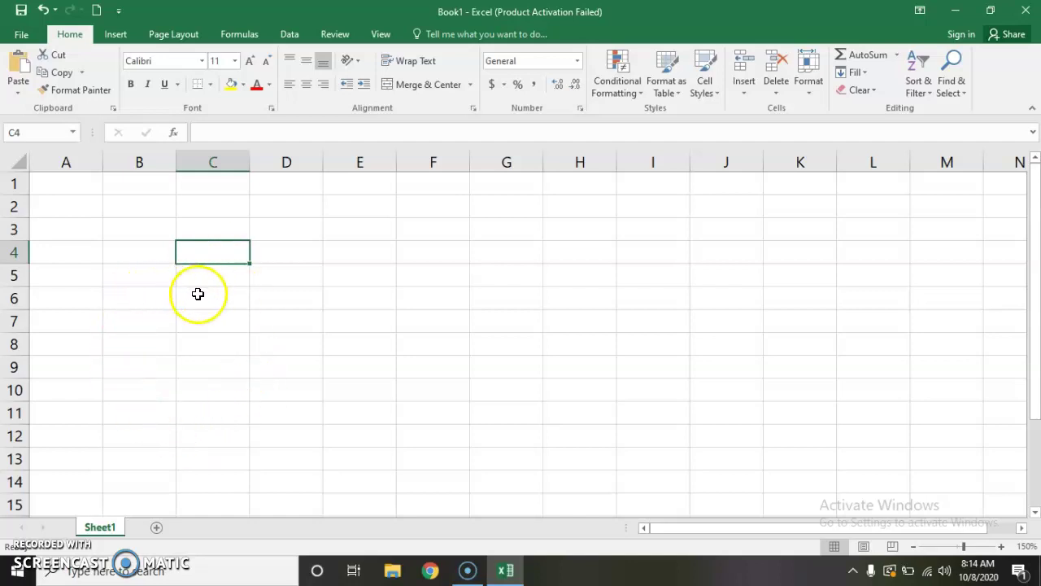
left_click(273, 299)
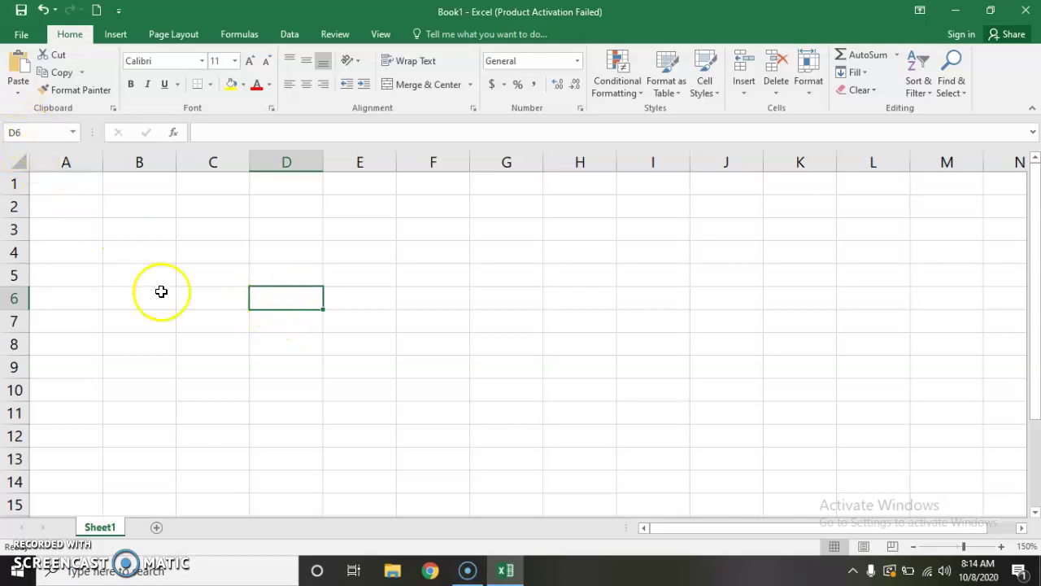
left_click(158, 250)
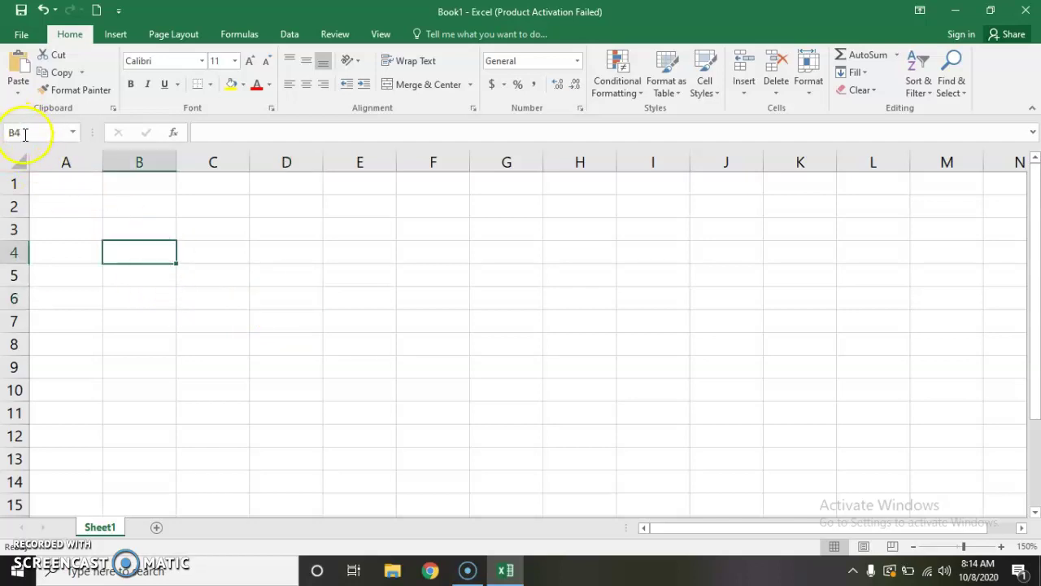
left_click(210, 249)
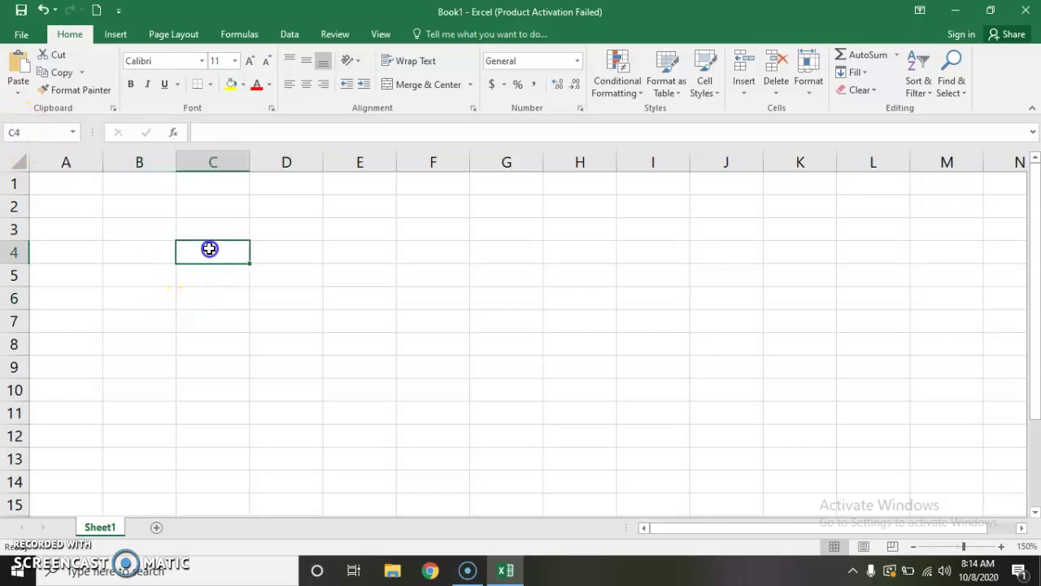
left_click(221, 282)
left_click(113, 306)
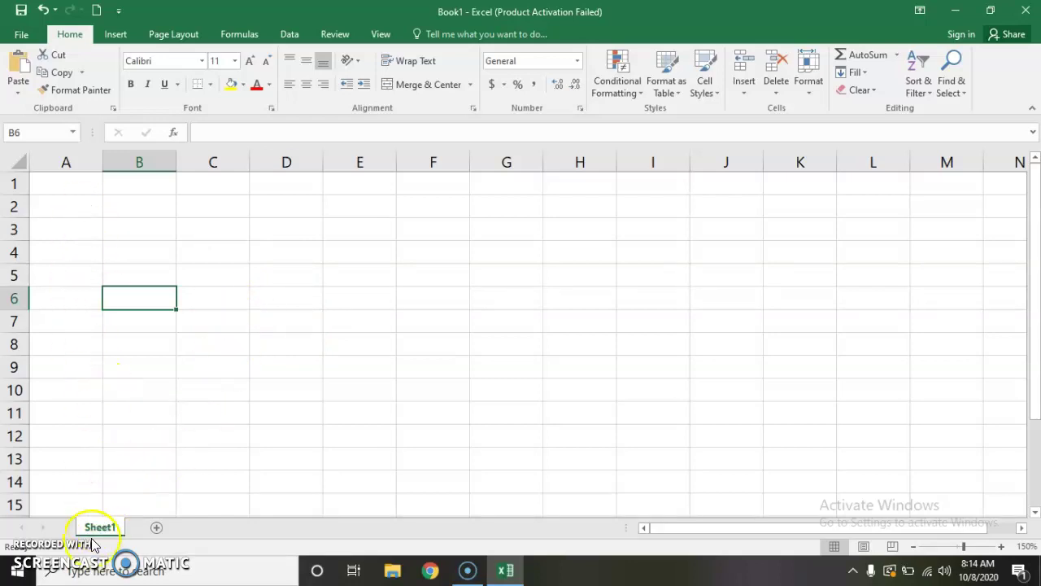
Step: Enter 'tugas 1' in cell A1 of Sheet1
left_click(52, 187)
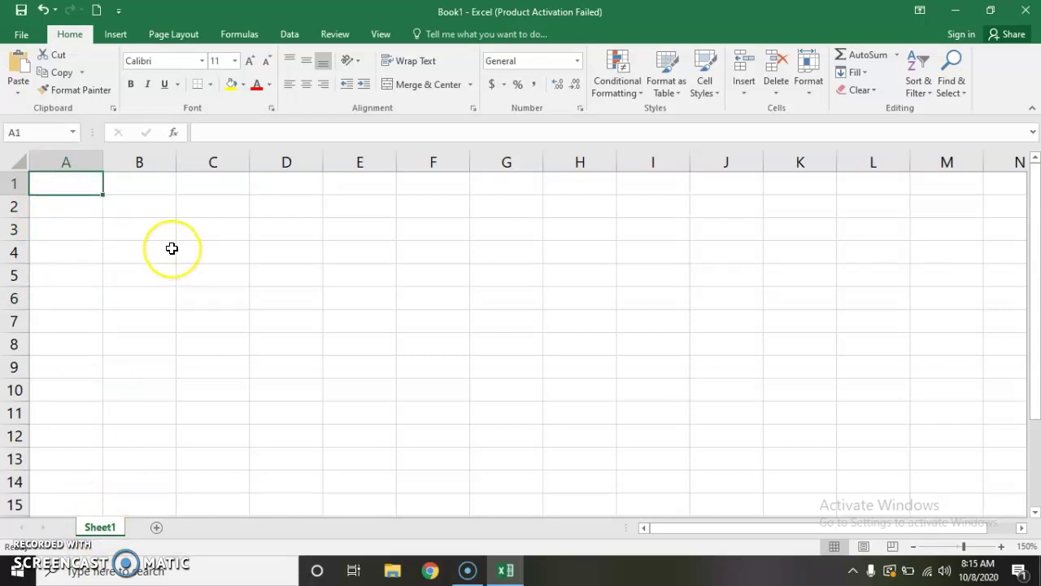
type("tugas 1")
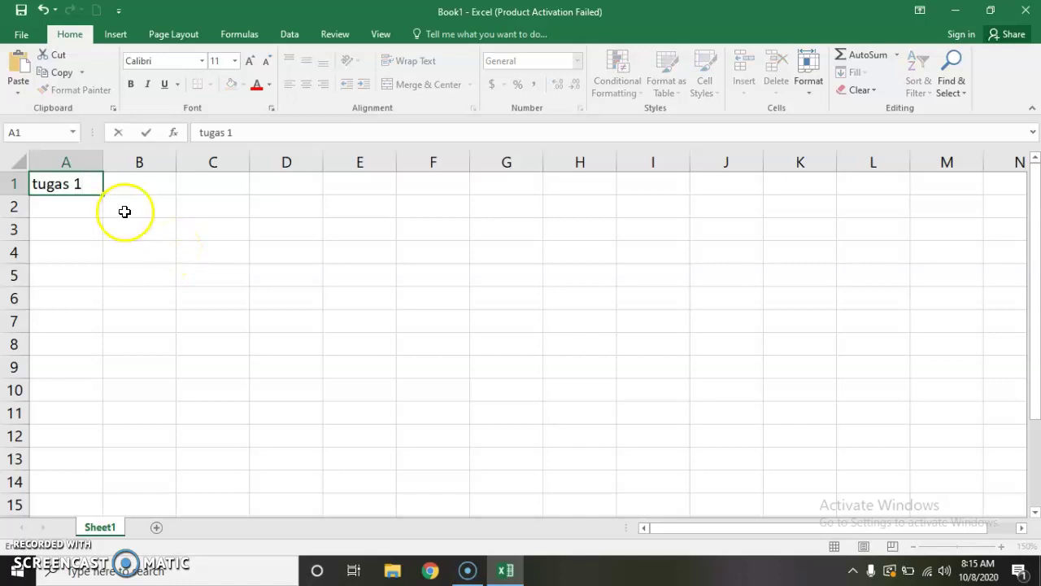
left_click(155, 320)
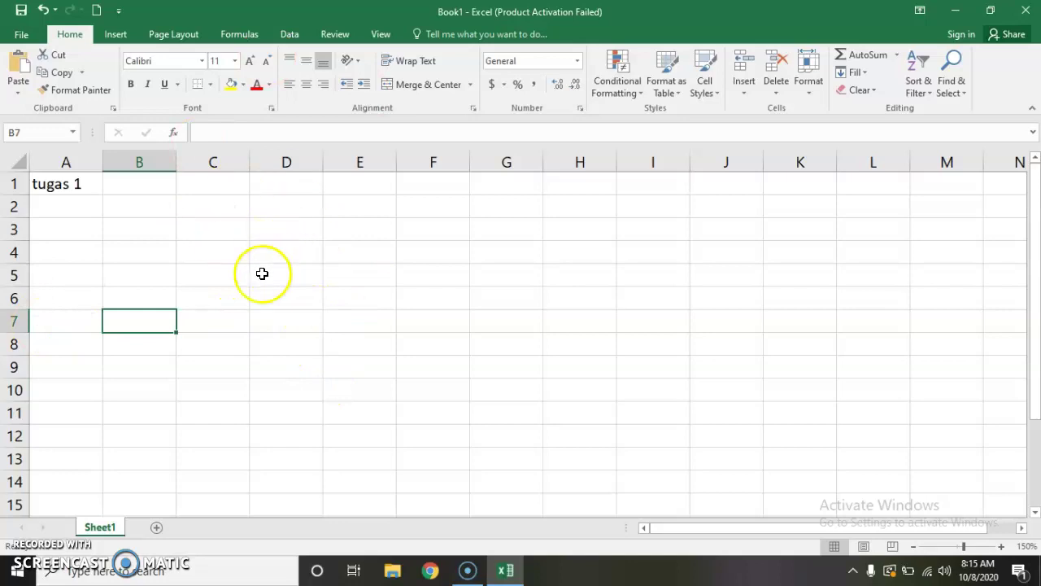
Step: Add a new Sheet2 and enter 'tugas2' in its A1
left_click(158, 530)
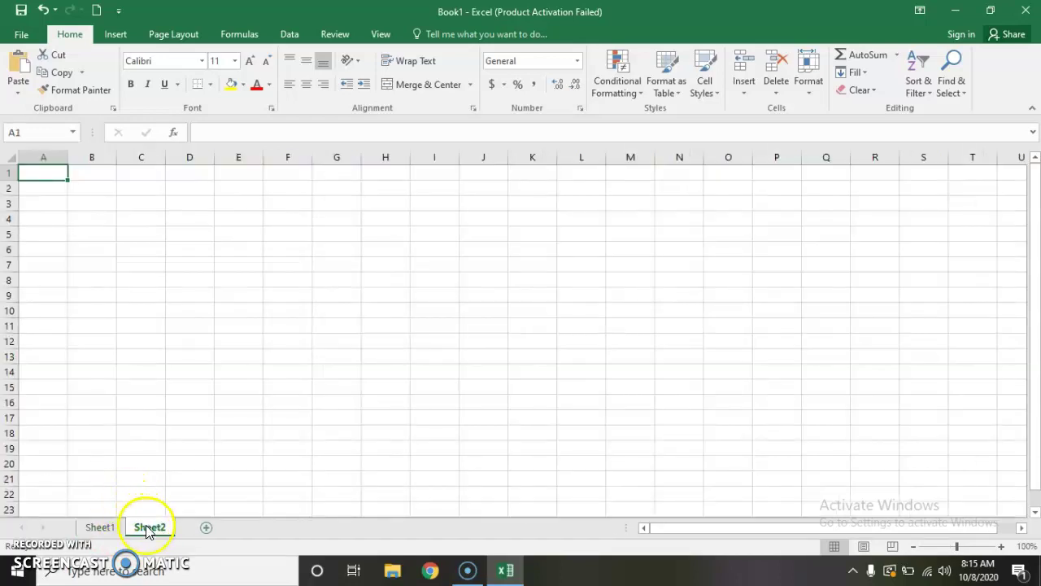
type("tu")
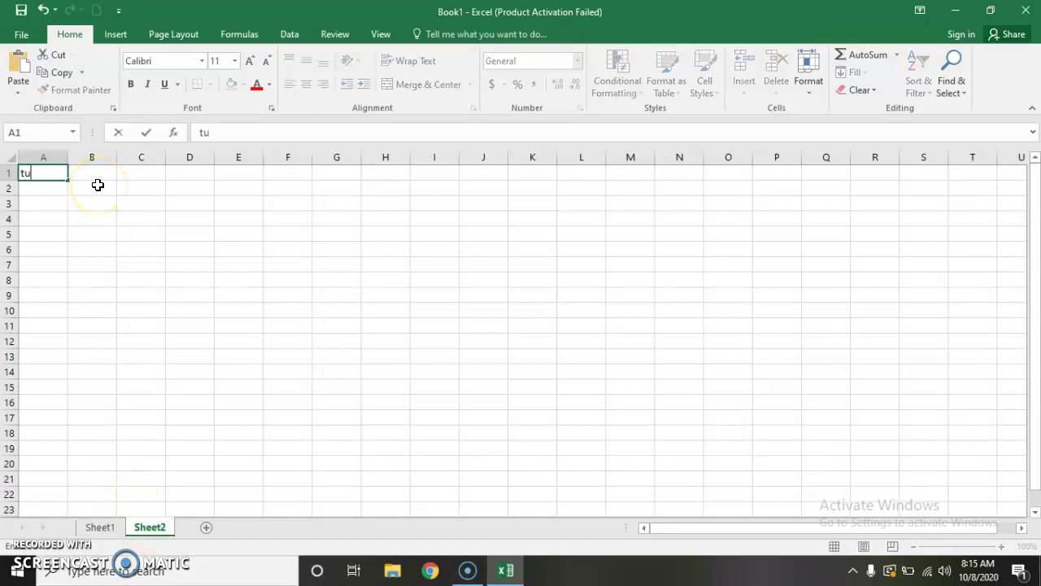
type("gas2")
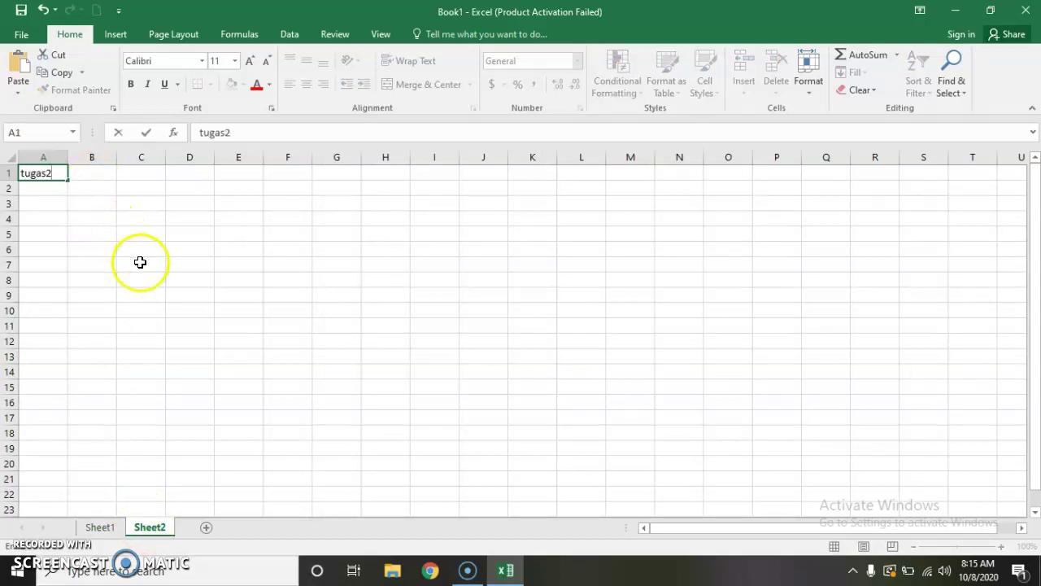
left_click(139, 262)
Step: Rename Sheet1 to tgs1
left_click(108, 529)
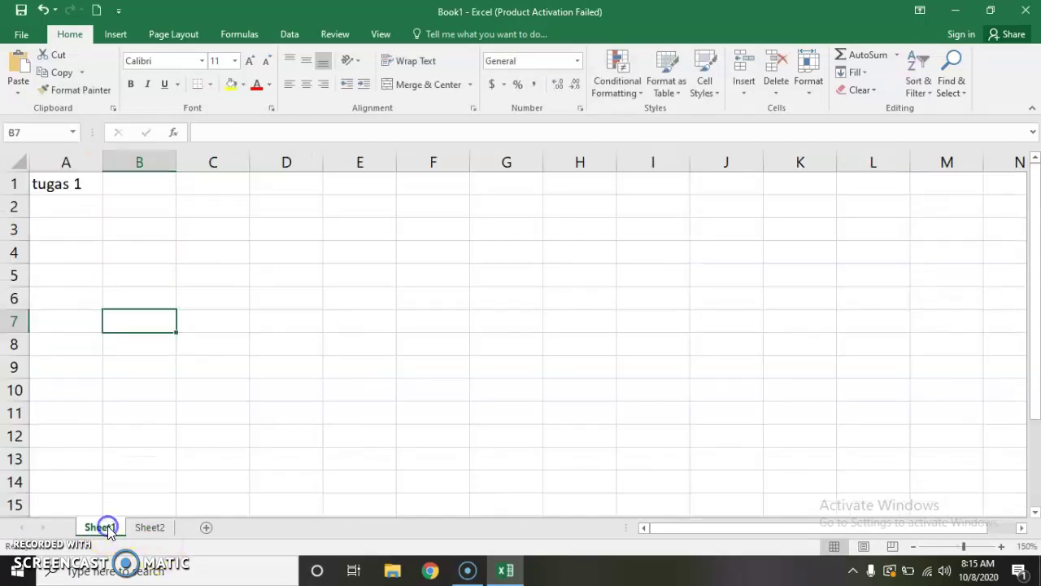
right_click(108, 528)
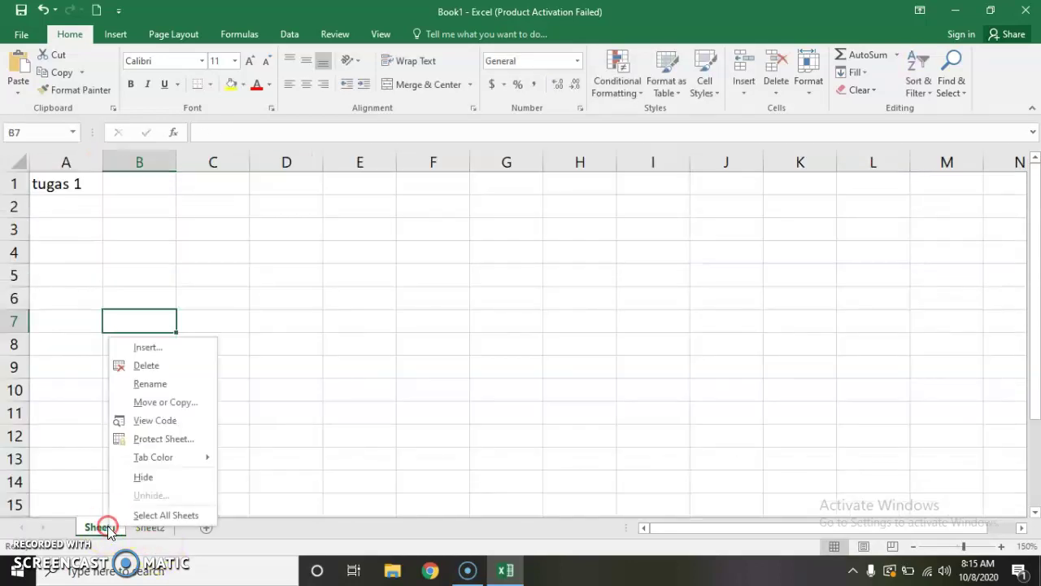
left_click(152, 384)
type("tgsa")
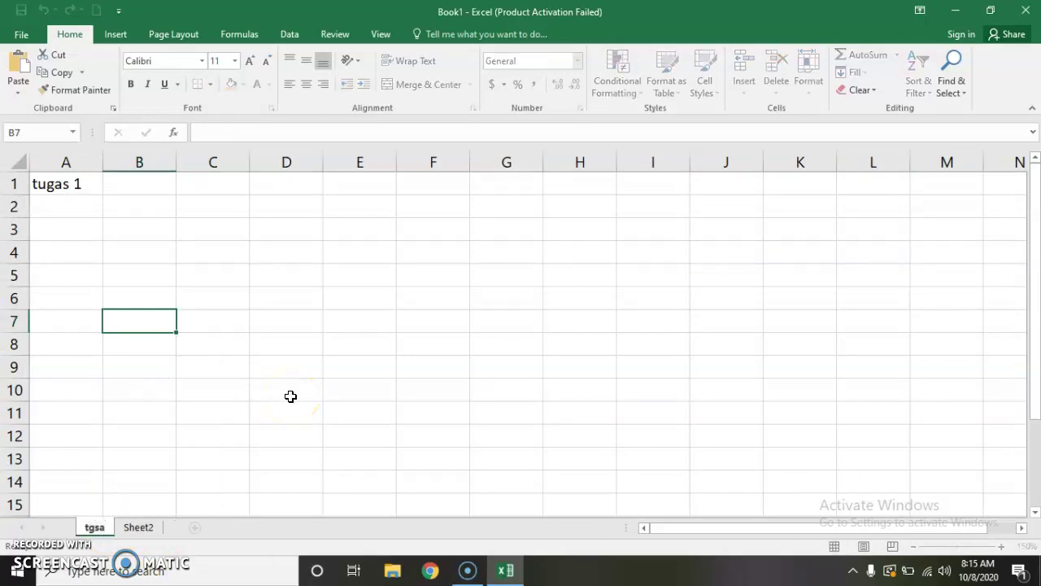
key("BackSpace")
type("1")
left_click(160, 529)
Step: Rename Sheet2 to tgs2, then flip between the tgs1 and tgs2 tabs
right_click(146, 527)
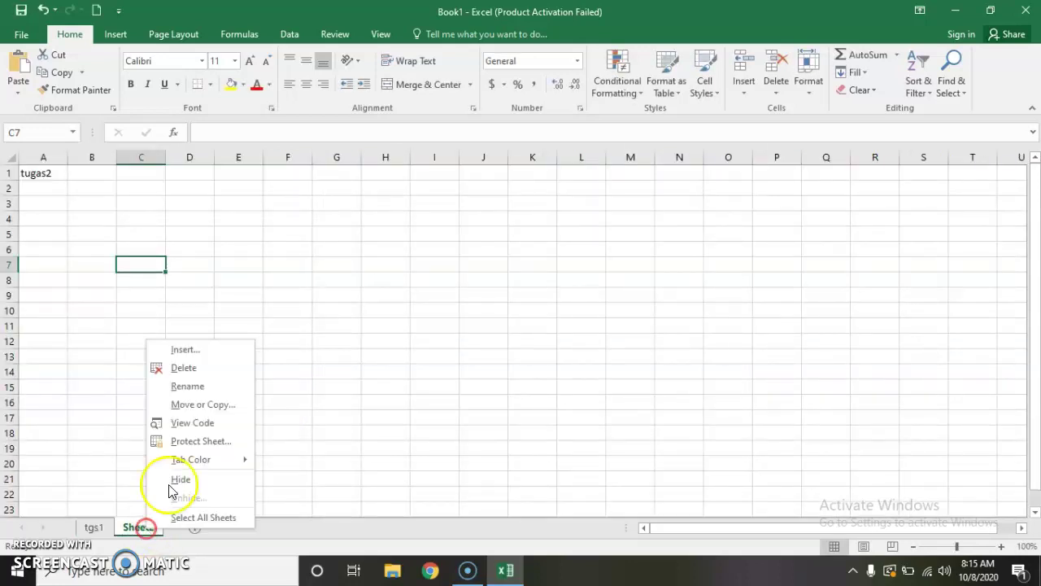
left_click(197, 384)
type("tgs2")
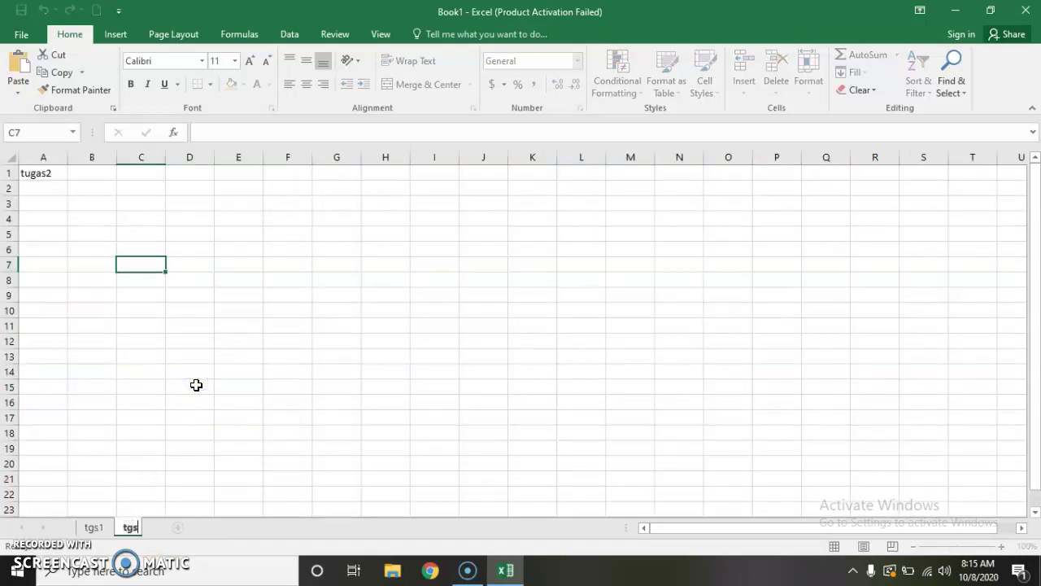
left_click(350, 370)
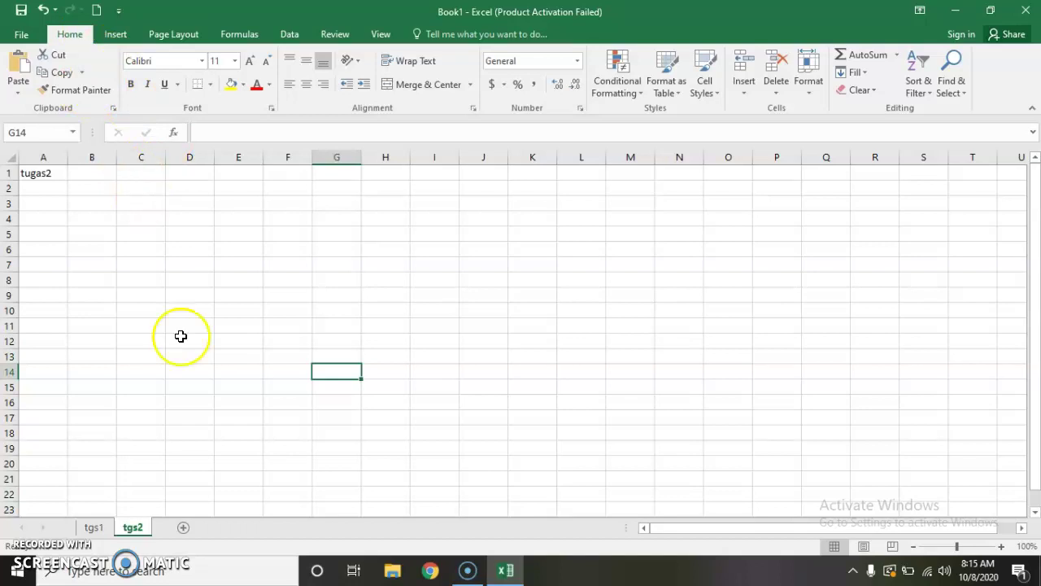
left_click(93, 527)
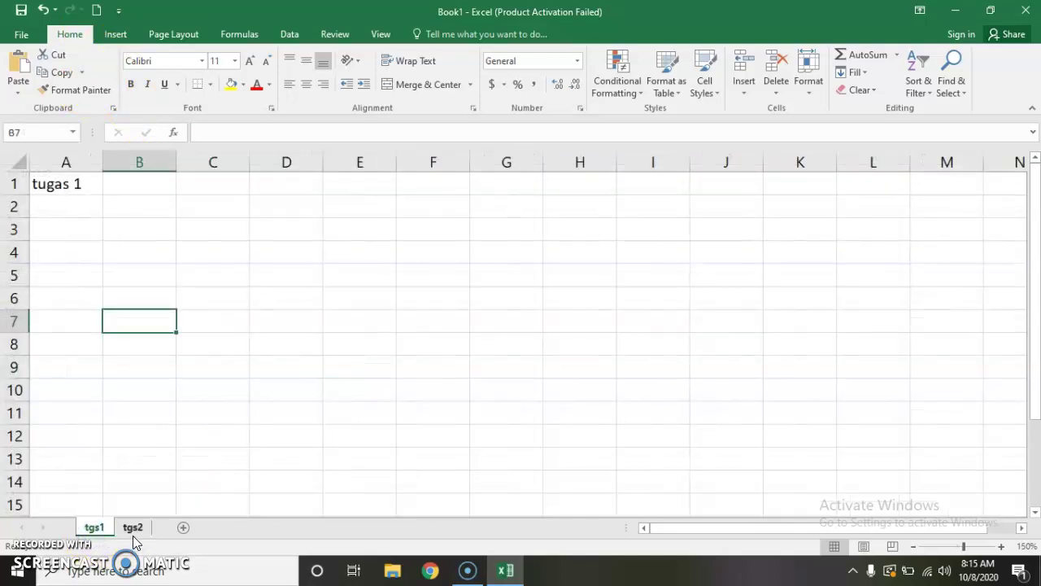
left_click(133, 533)
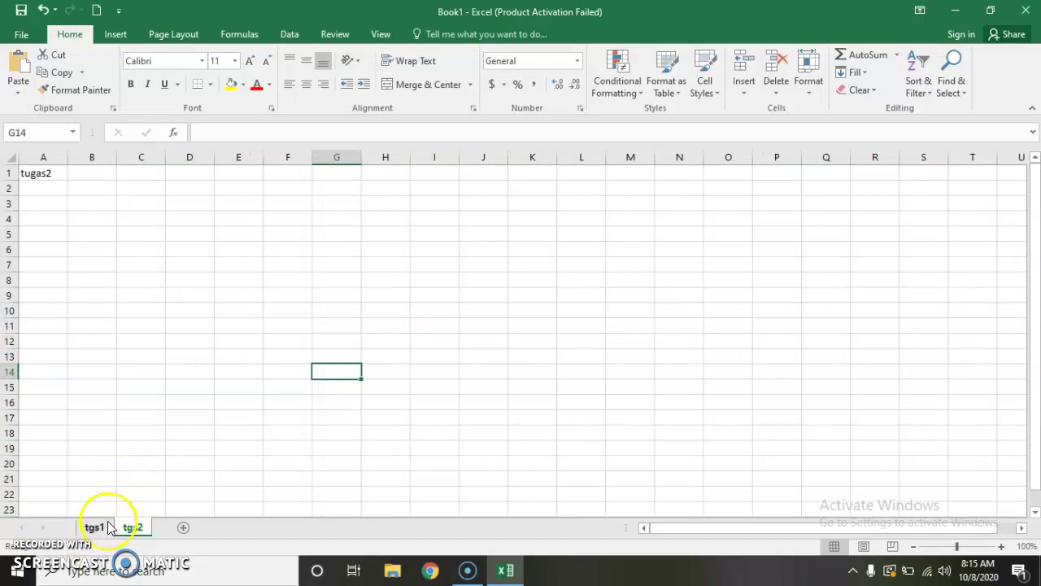
Step: On tgs1, overwrite the 'tugas 1' label in A1 with 'no absen'
left_click(101, 528)
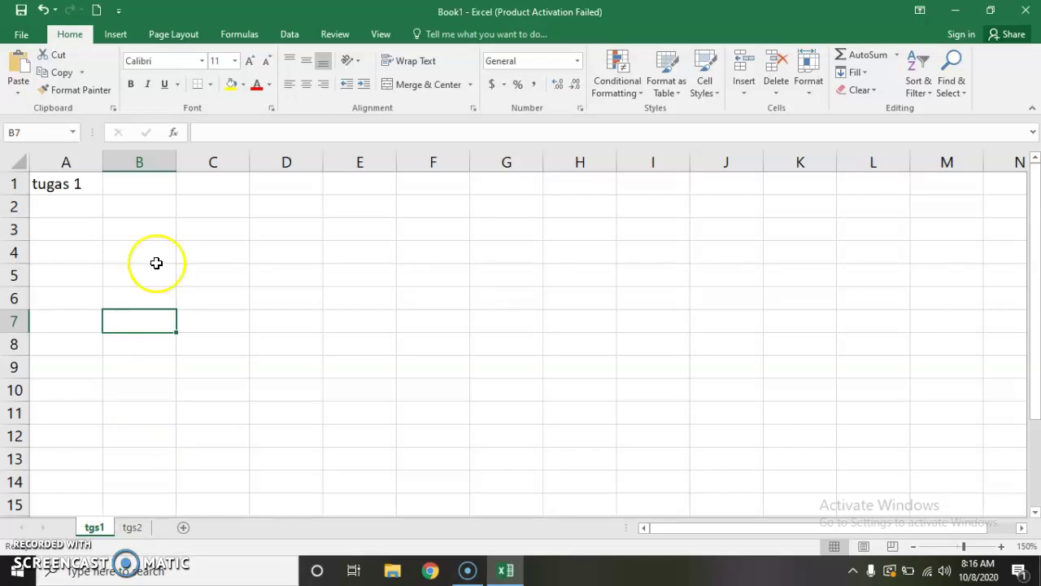
left_click(69, 291)
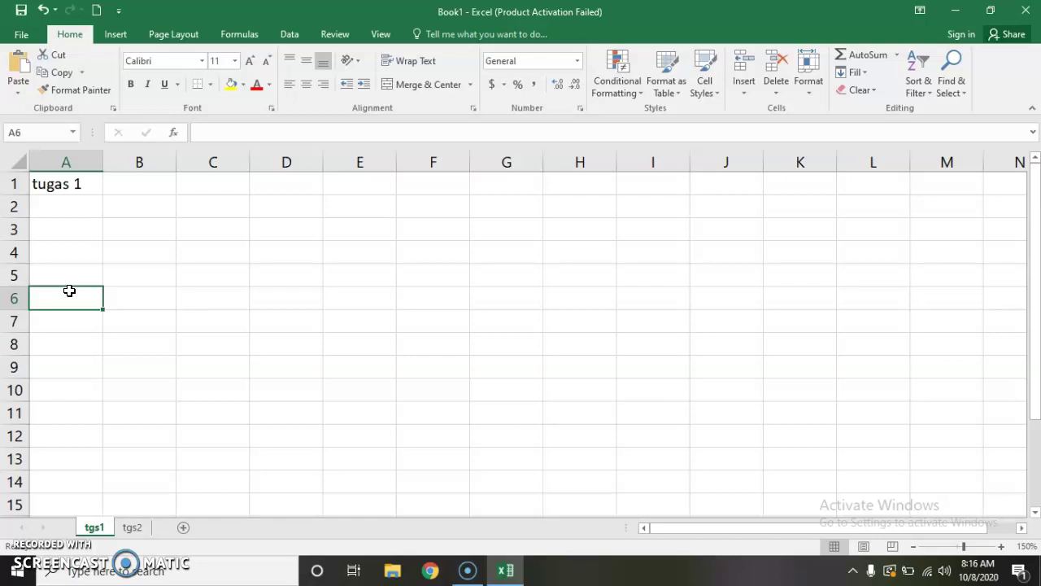
double_click(72, 186)
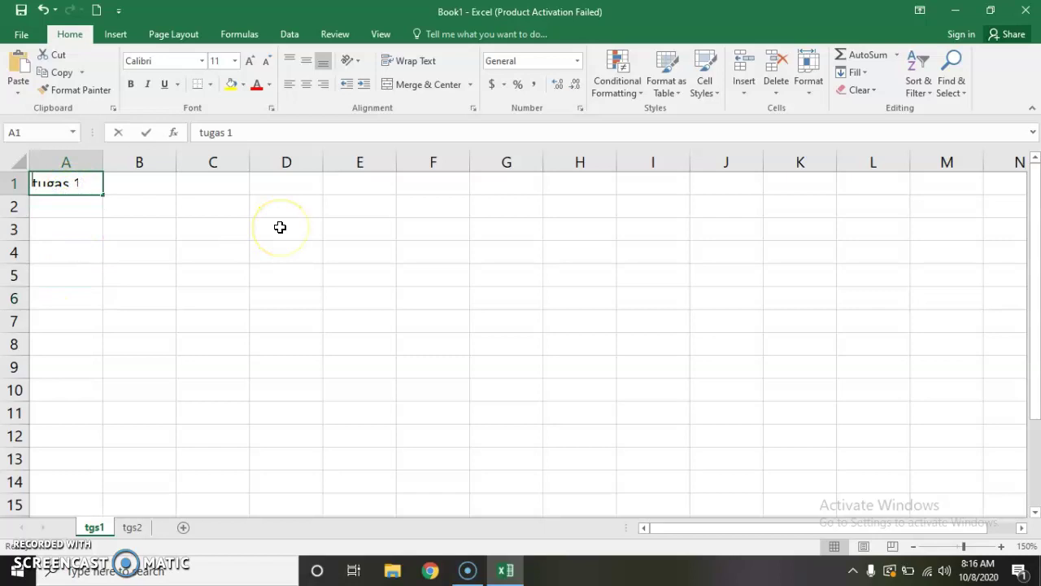
type("no absen")
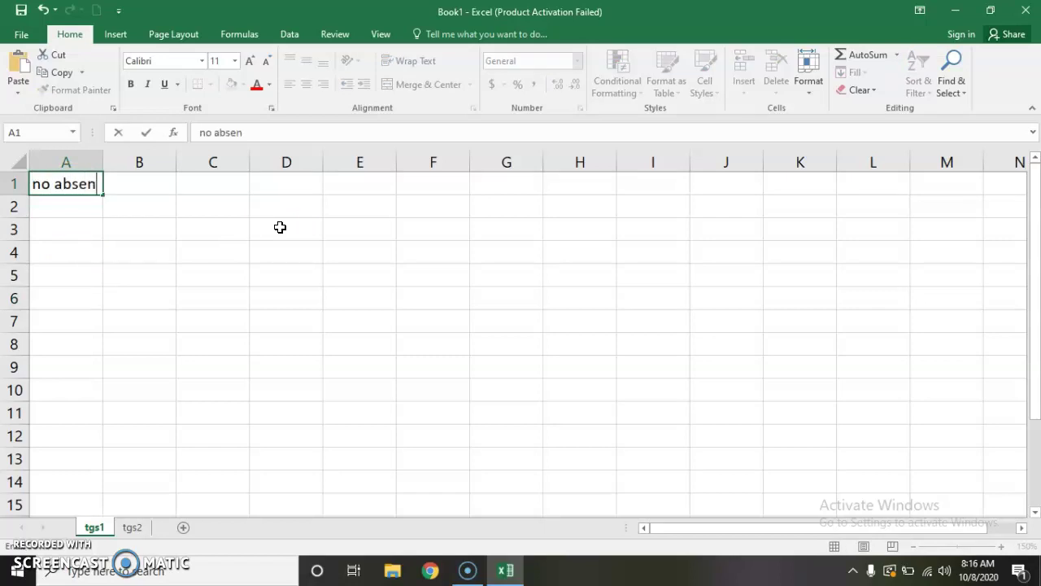
key("Return")
Step: Clear A1 and re-enter 'no absen' as the column heading
left_click(75, 182)
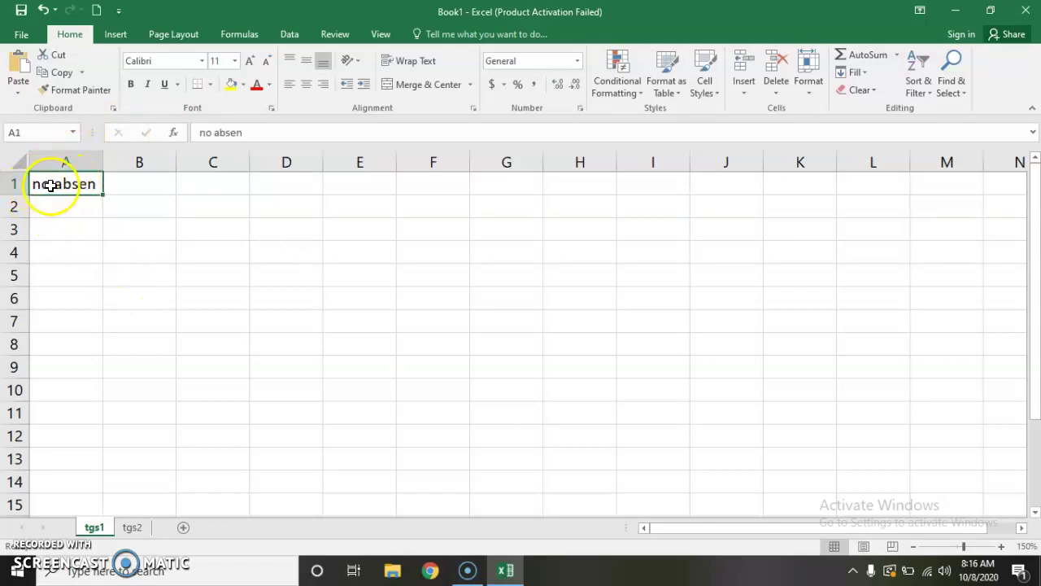
key("Delete")
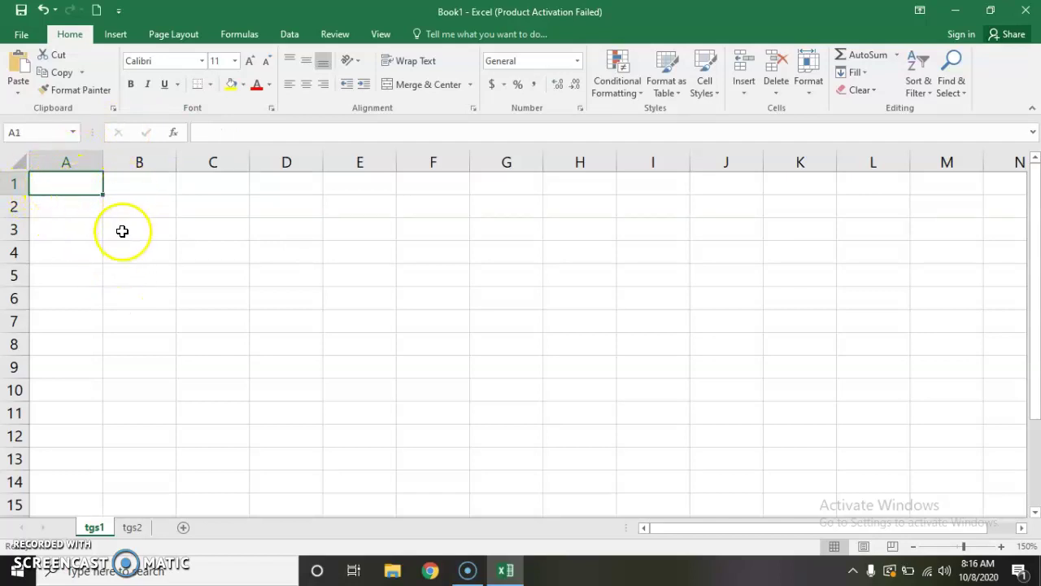
left_click(144, 246)
left_click(49, 184)
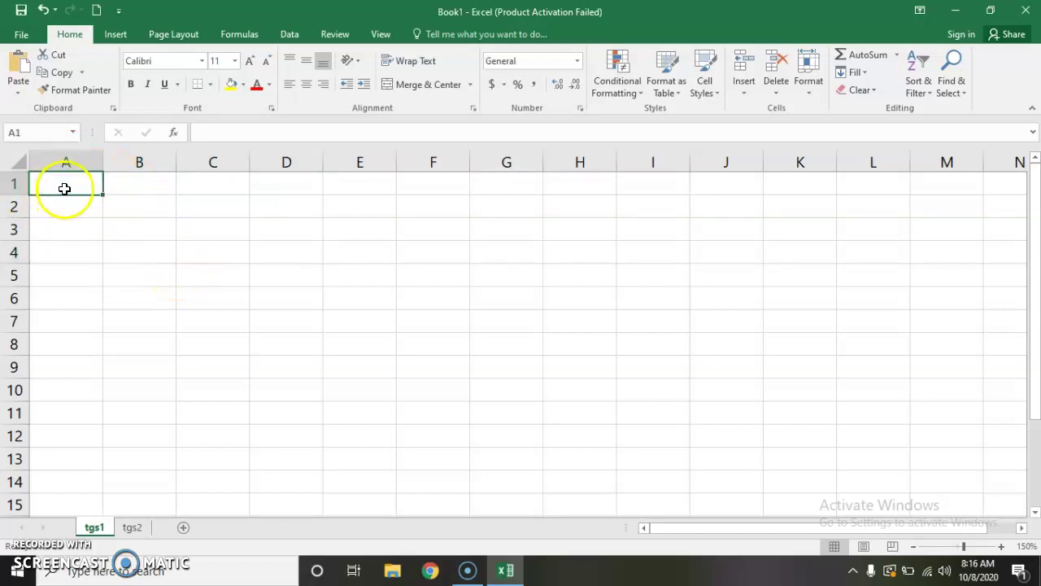
type("no absen")
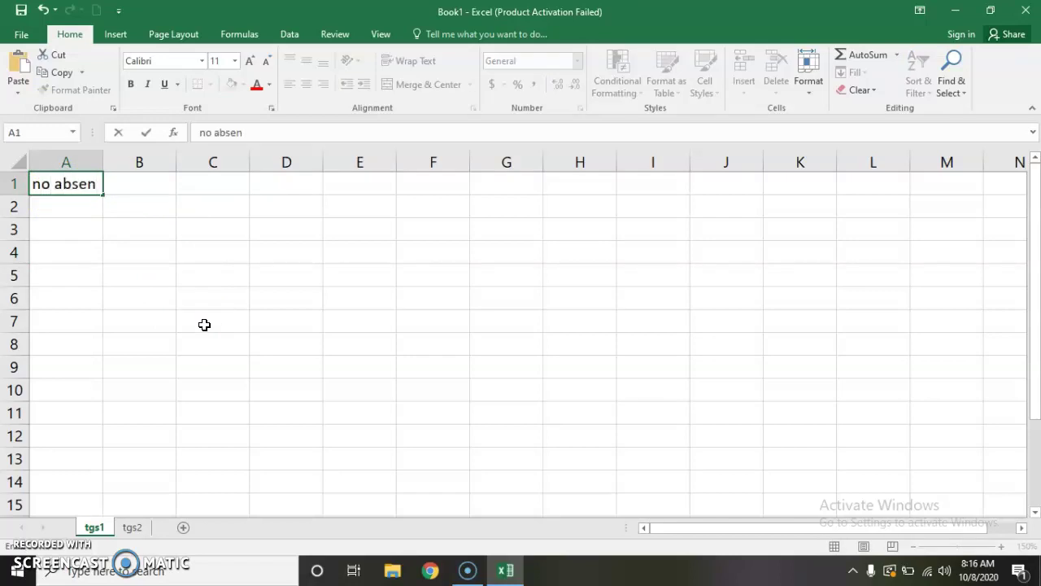
key("Return")
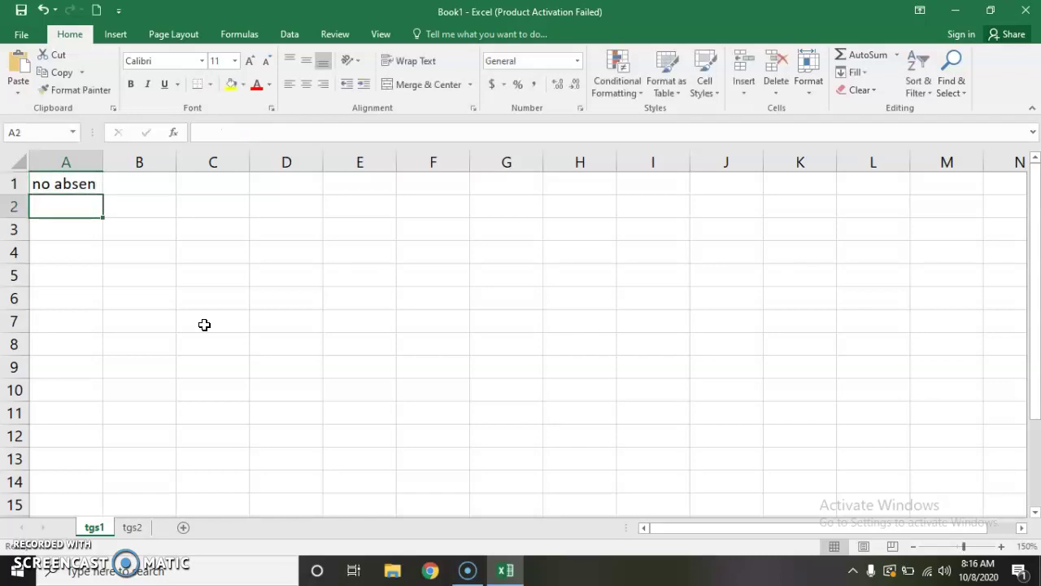
left_click(65, 183)
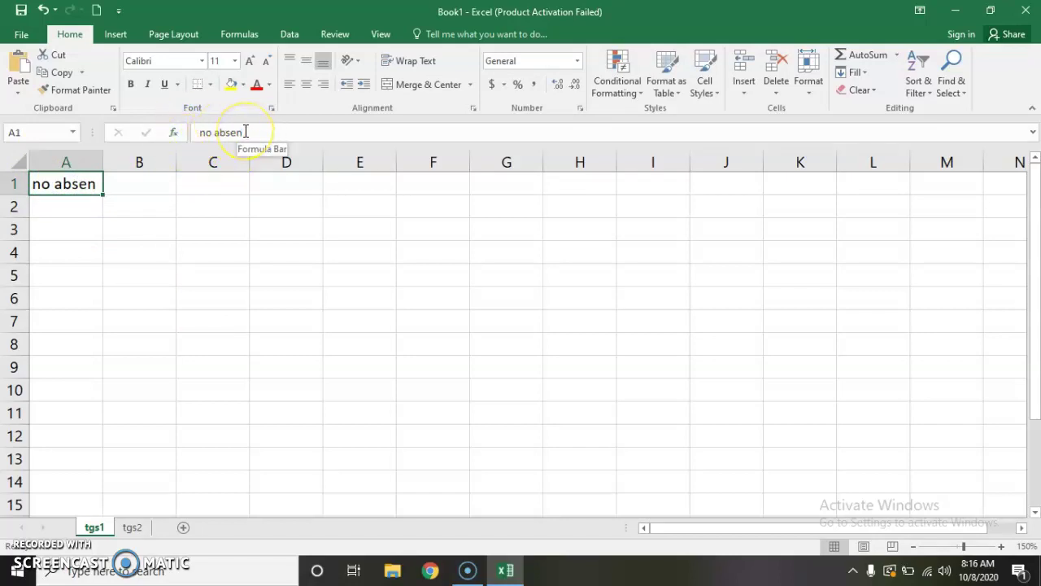
left_click(61, 205)
left_click(84, 187)
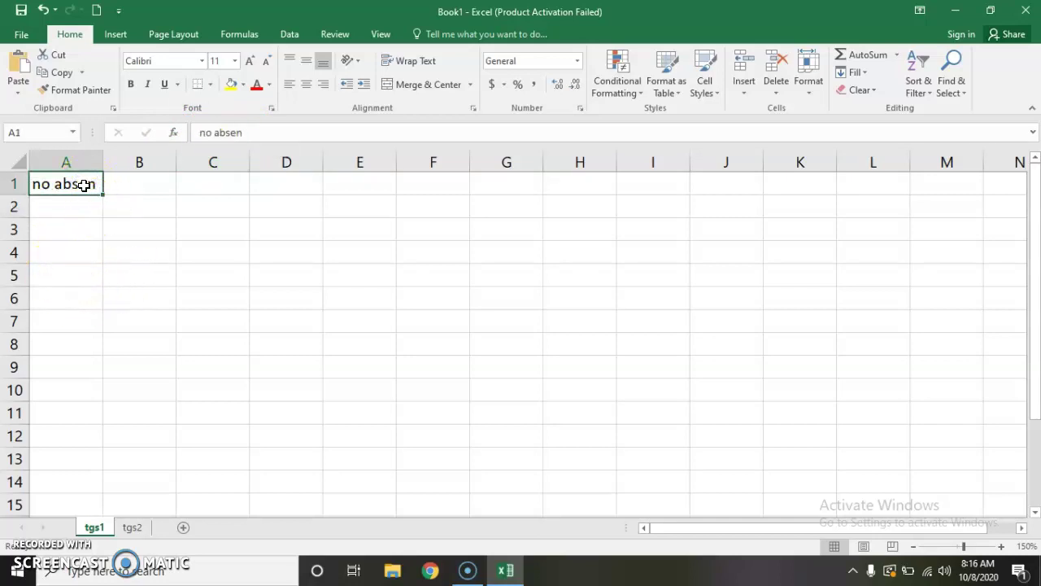
Step: Enter the heading 'nama siswa' in cell B1
left_click(138, 187)
type("na")
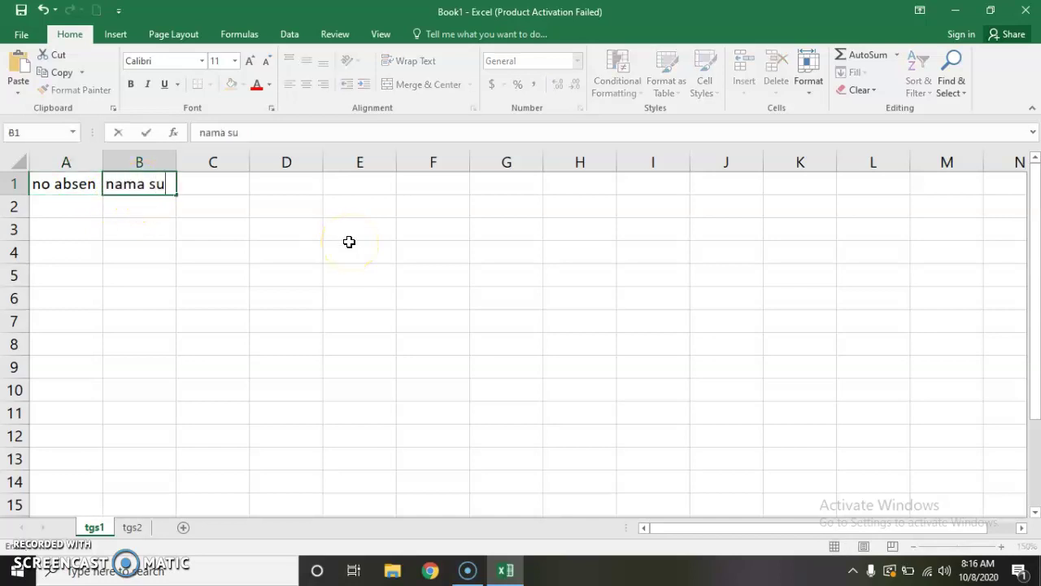
type("ma siswa")
left_click(328, 245)
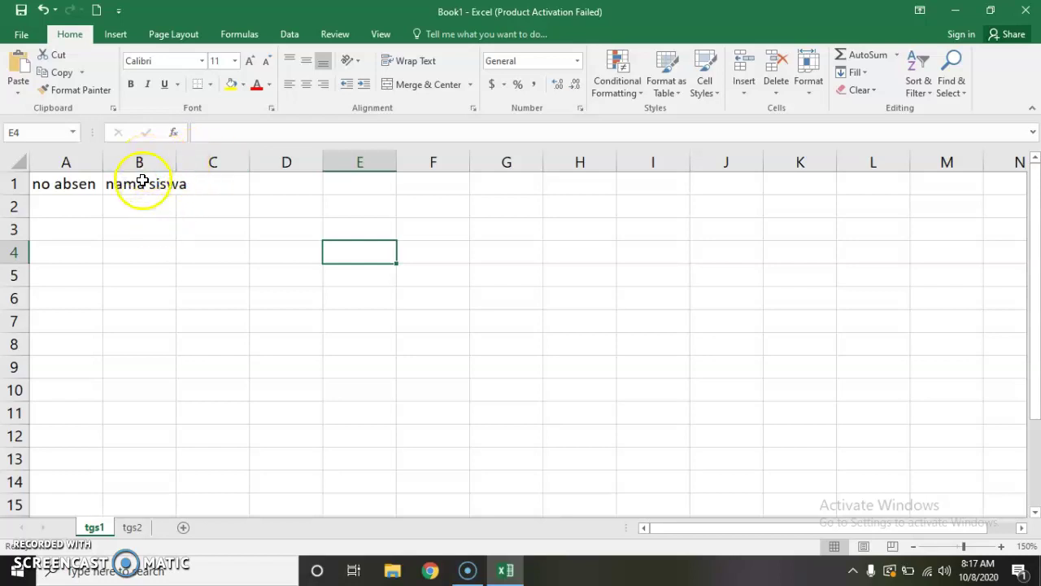
left_click(141, 183)
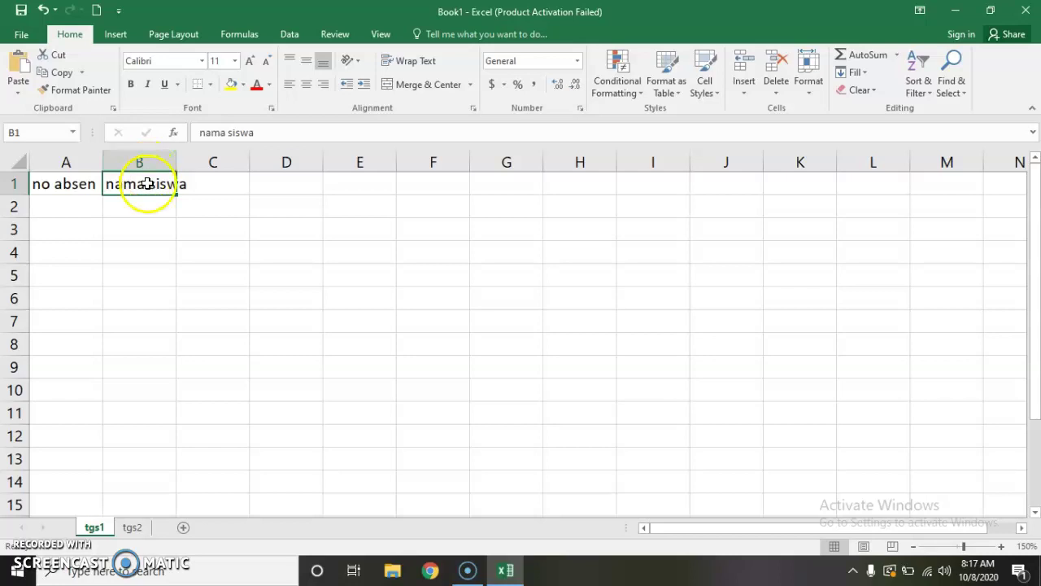
left_click(227, 186)
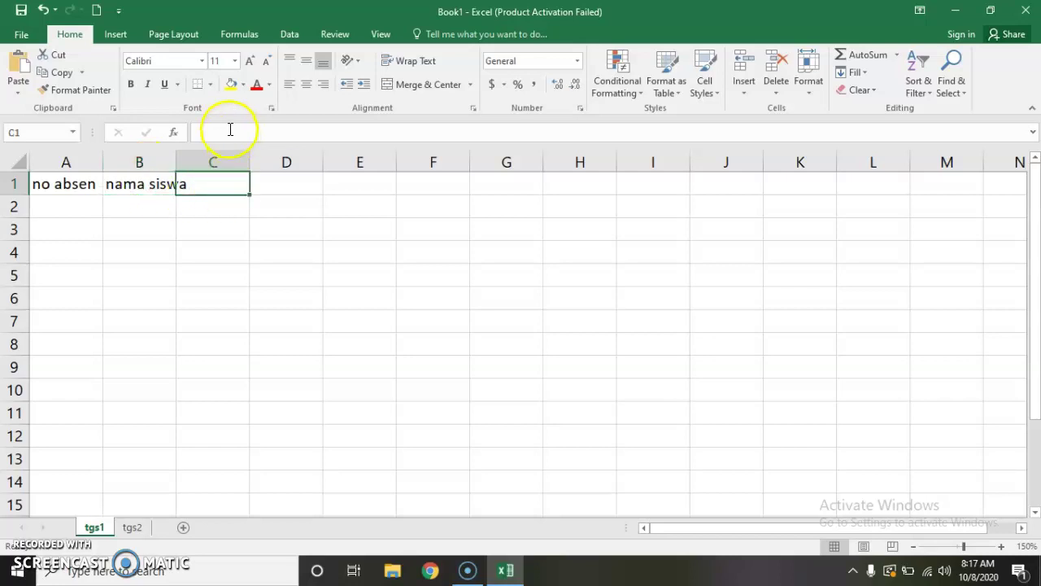
left_click(139, 184)
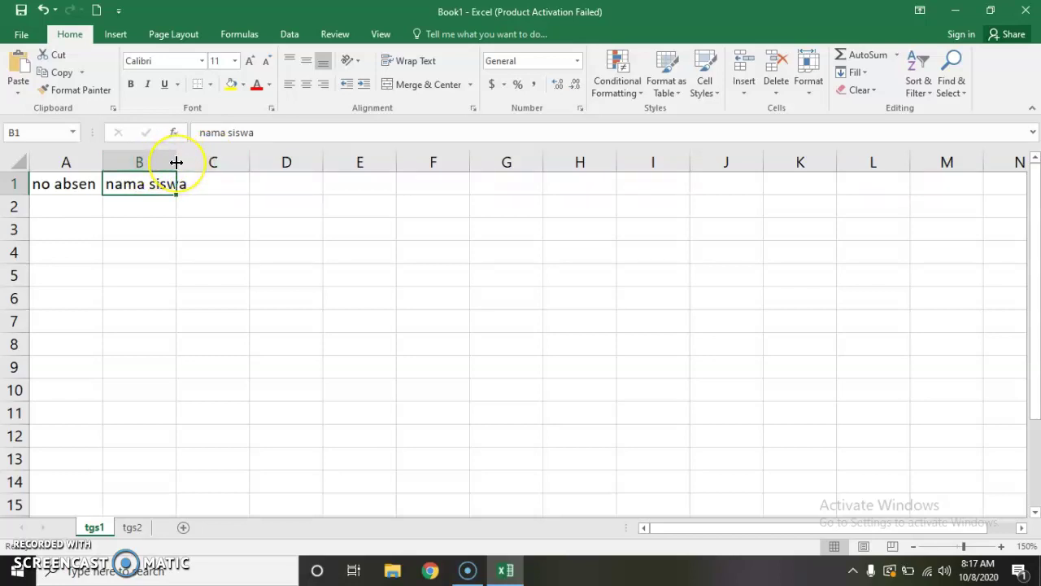
Step: AutoFit column B so 'nama siswa' fits, after undoing a manual resize
left_click_drag(175, 163, 213, 162)
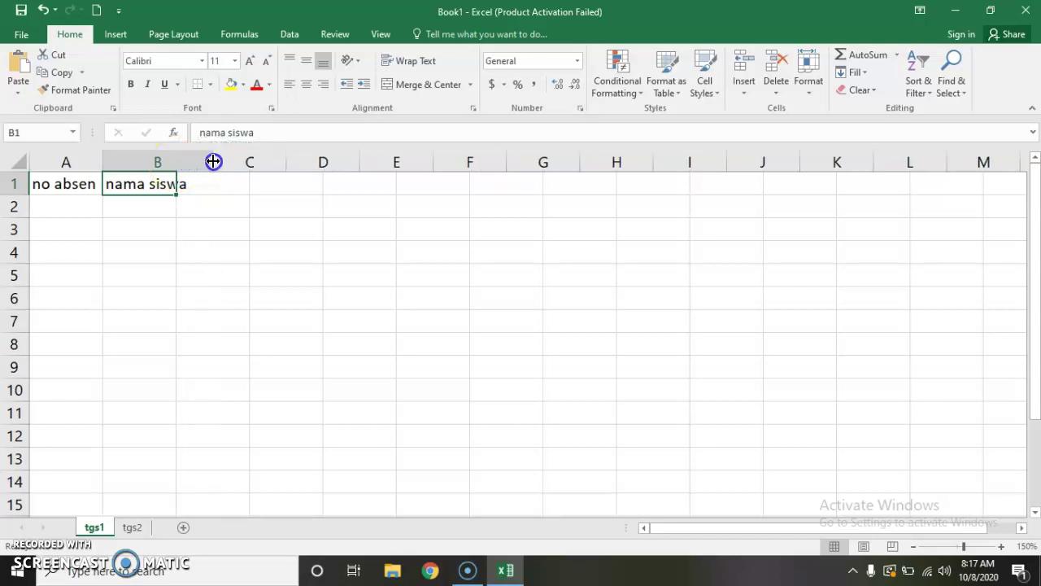
left_click(45, 10)
left_click(225, 244)
left_click(149, 184)
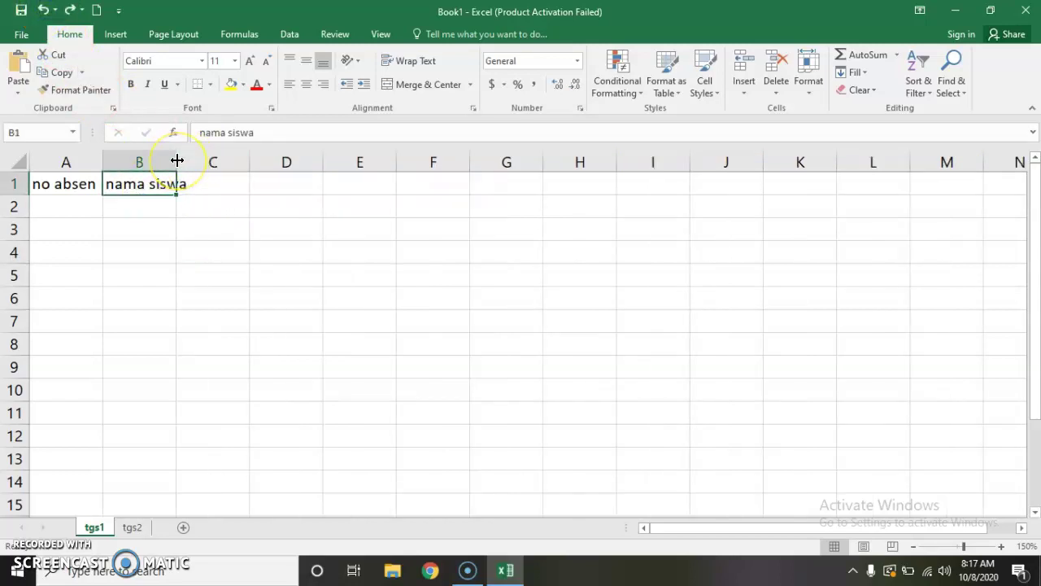
double_click(176, 160)
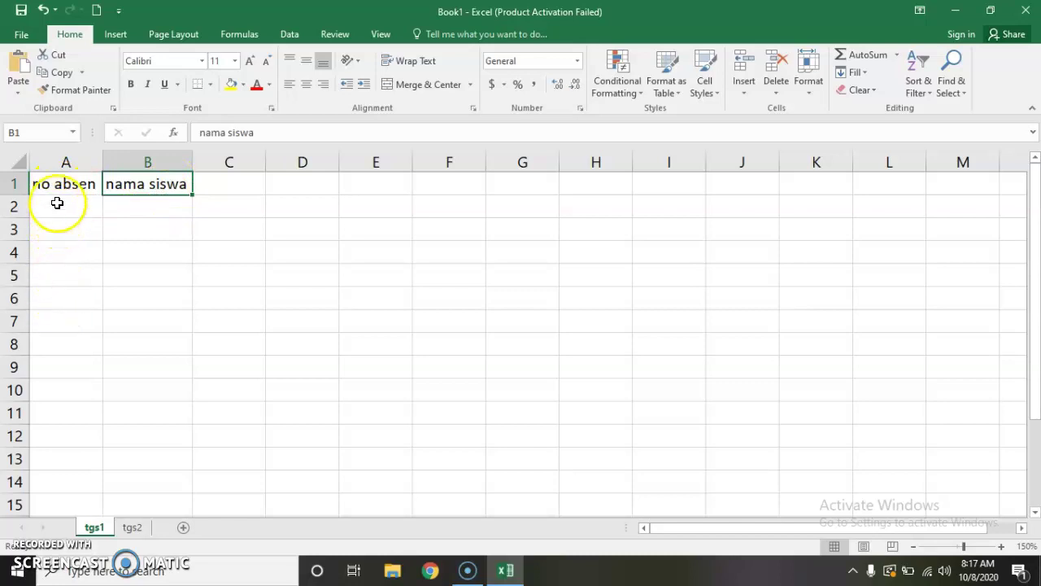
Step: Enter 1 in A2 and 2 in A3 beneath the 'no absen' heading
left_click(56, 203)
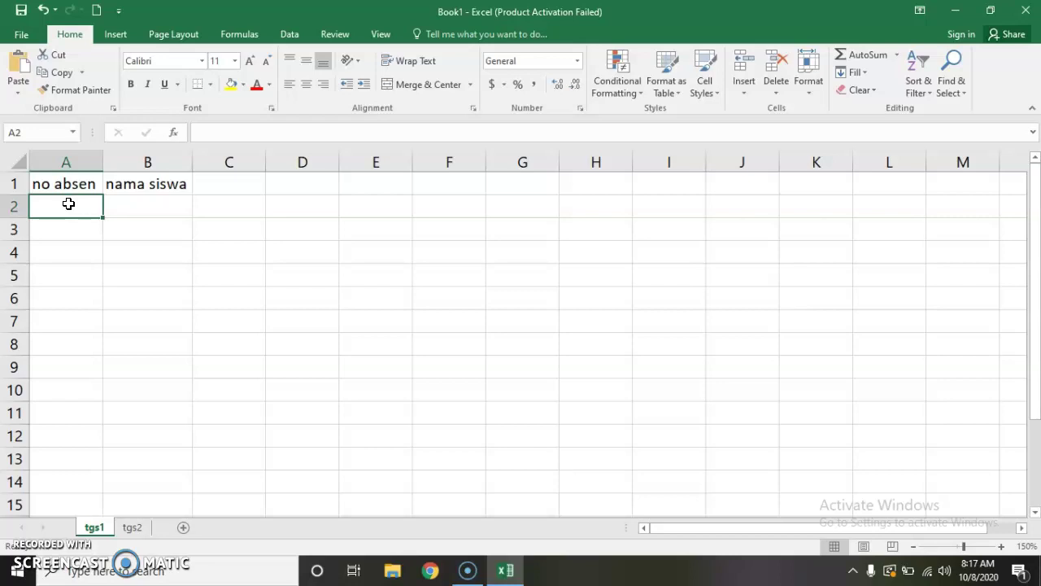
type("1")
key("Return")
type("2")
key("Return")
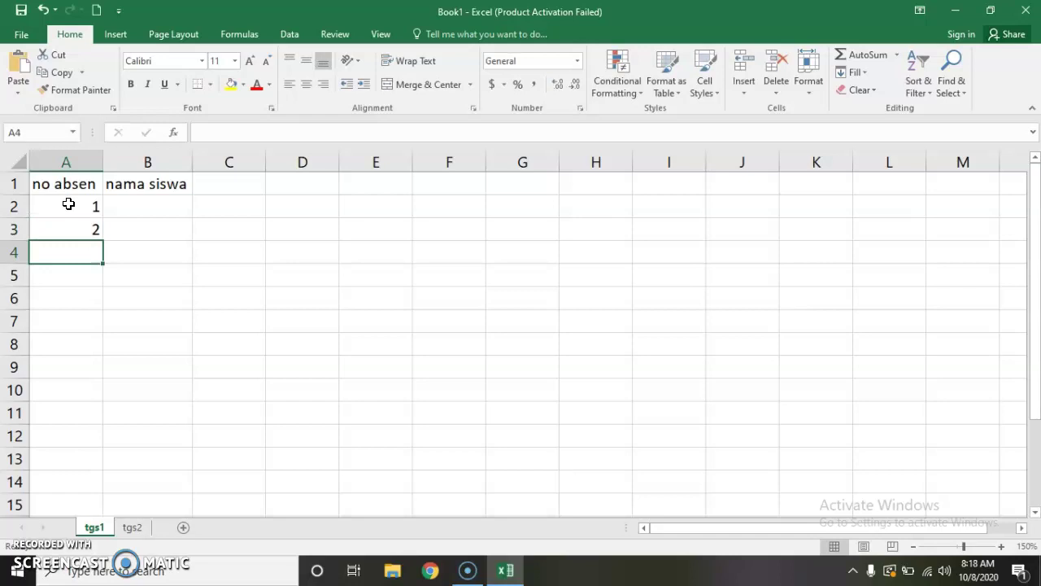
left_click(194, 266)
left_click(62, 199)
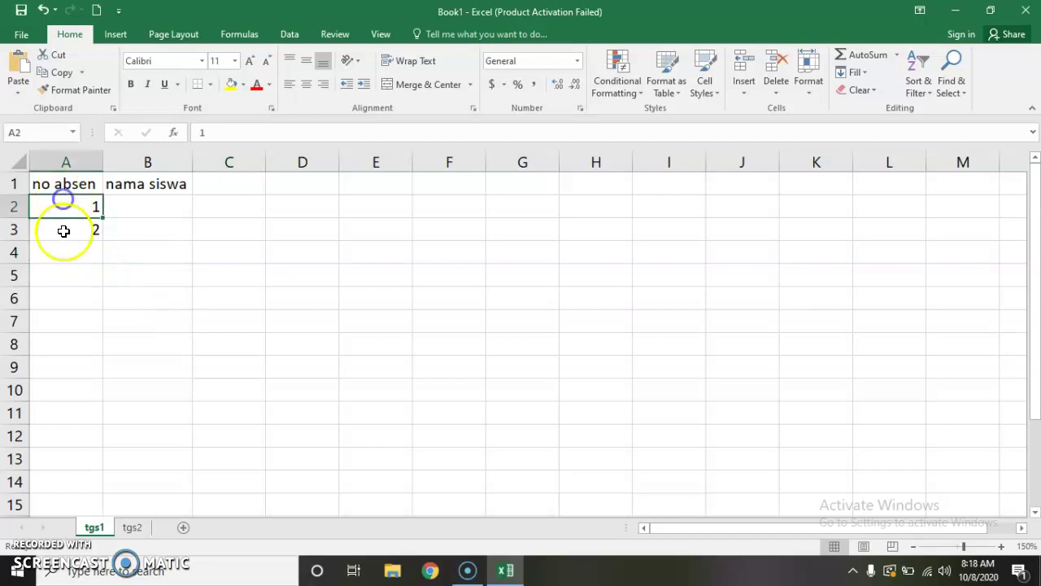
left_click(65, 231)
left_click(70, 209)
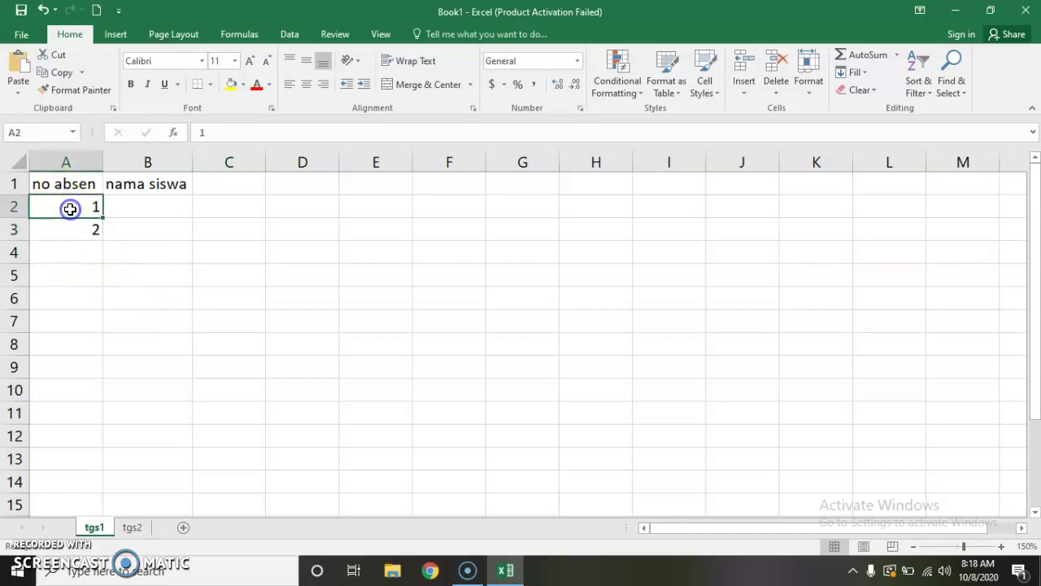
left_click(155, 249)
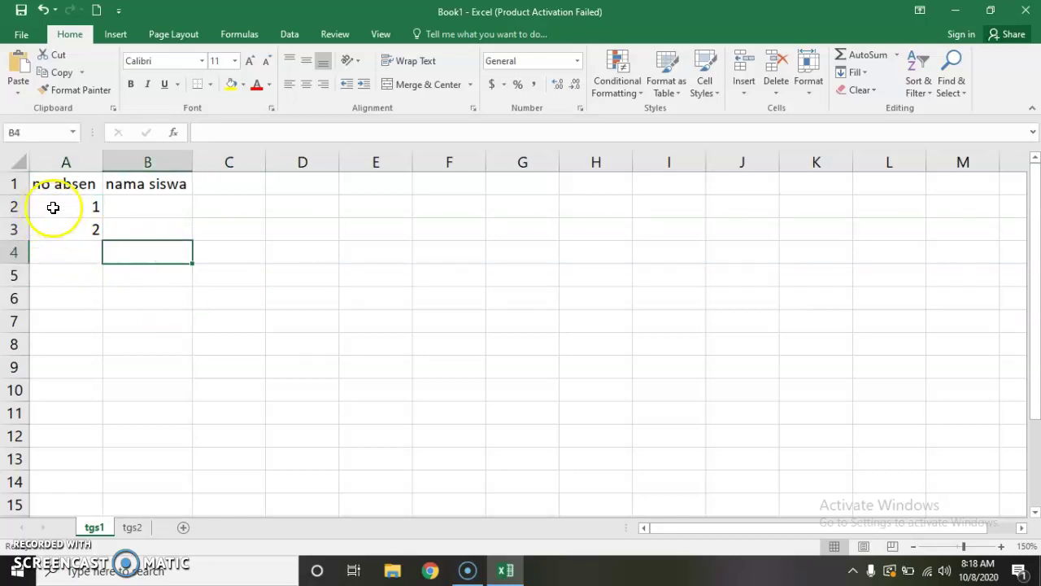
left_click(163, 257)
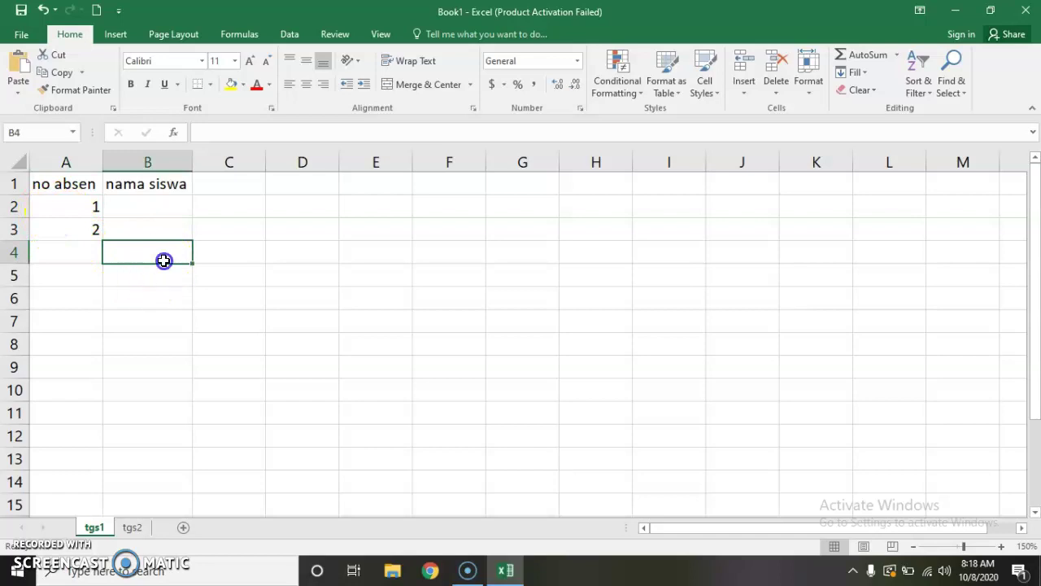
left_click(58, 202)
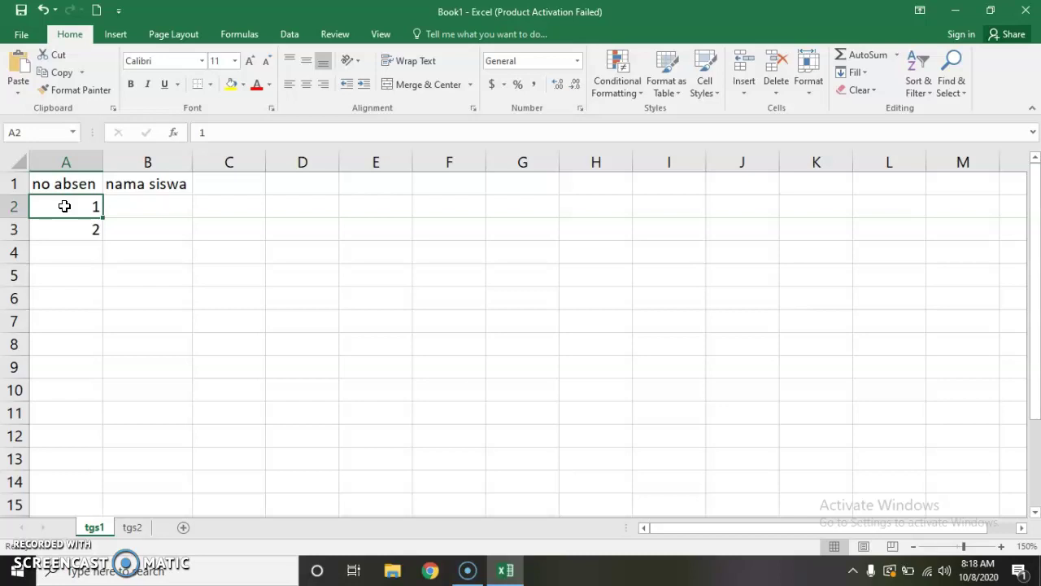
Step: Fill column A from A2 down to A31 with the series 1 to 30
left_click_drag(68, 212, 70, 226)
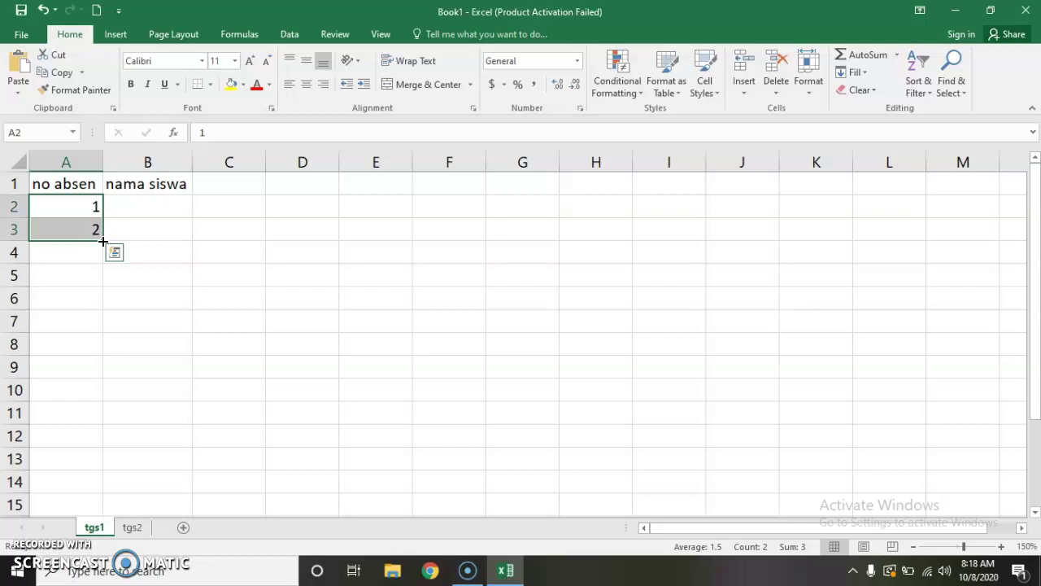
left_click_drag(103, 241, 79, 313)
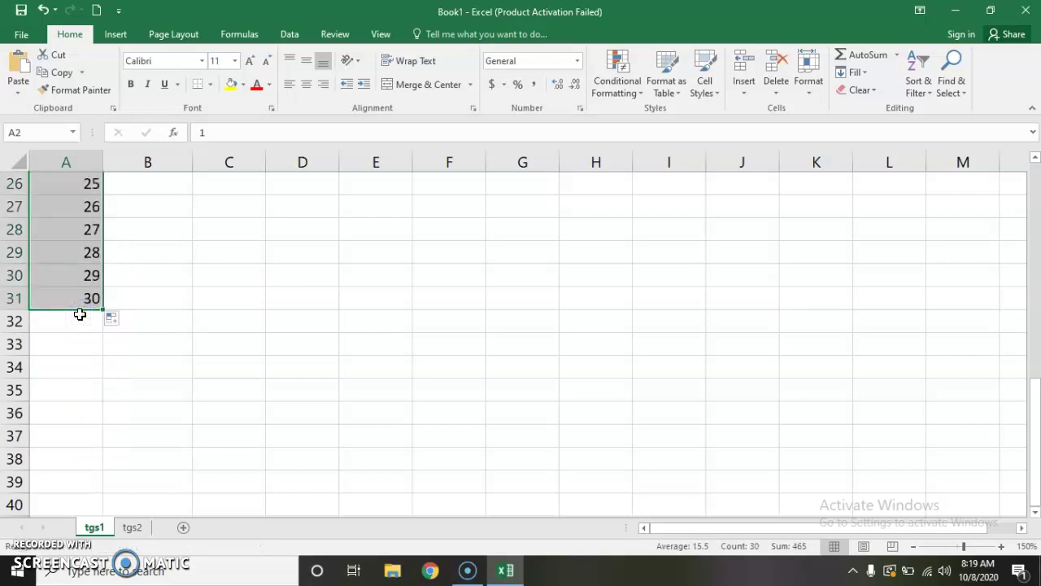
scroll(121, 412, "up", 2)
scroll(121, 411, "up", 6)
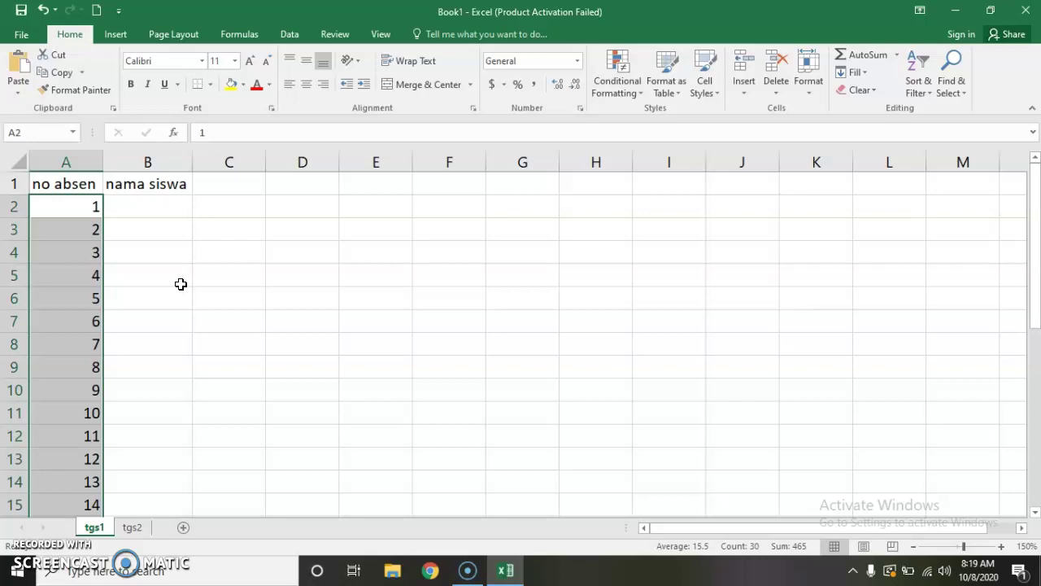
left_click(274, 245)
left_click(153, 211)
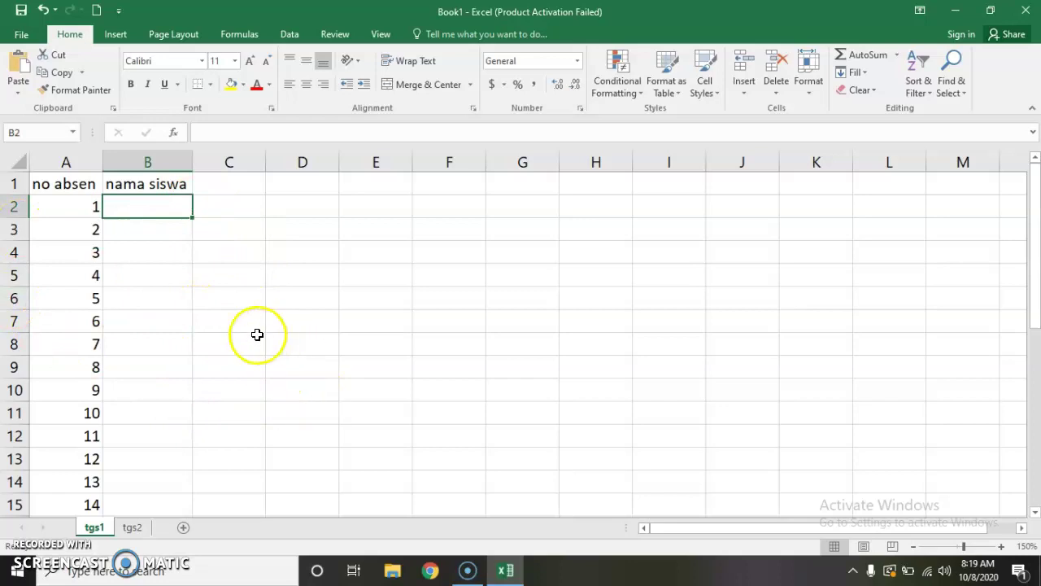
left_click(57, 188)
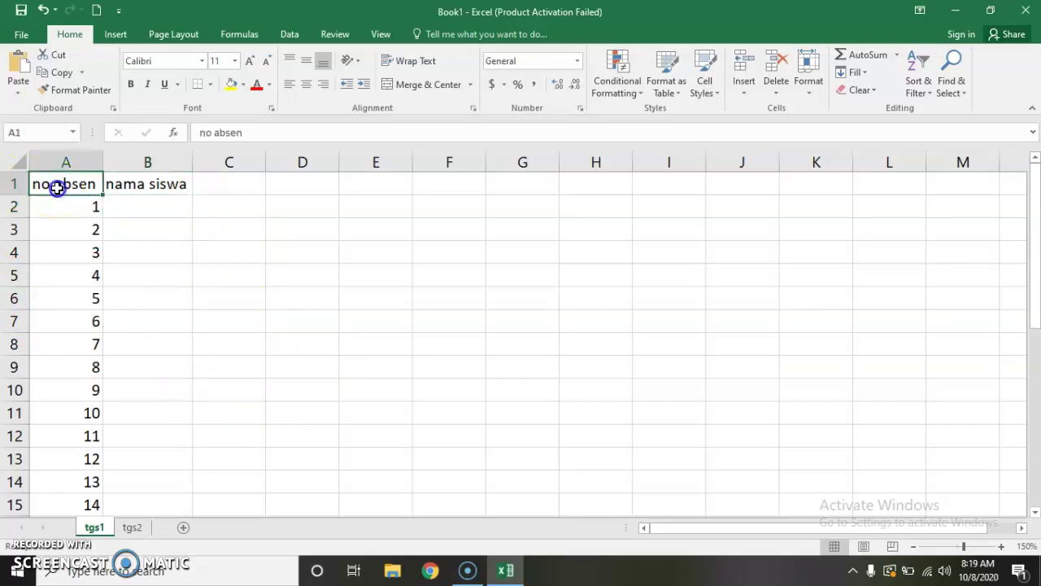
left_click(228, 293)
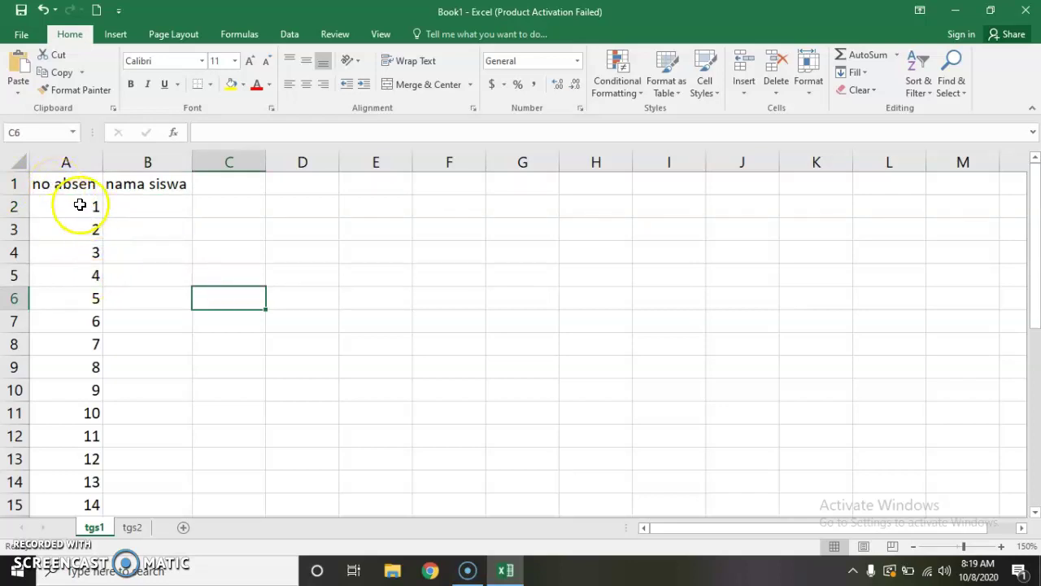
Step: Apply All Borders to the table range A1:B31
left_click_drag(49, 186, 137, 463)
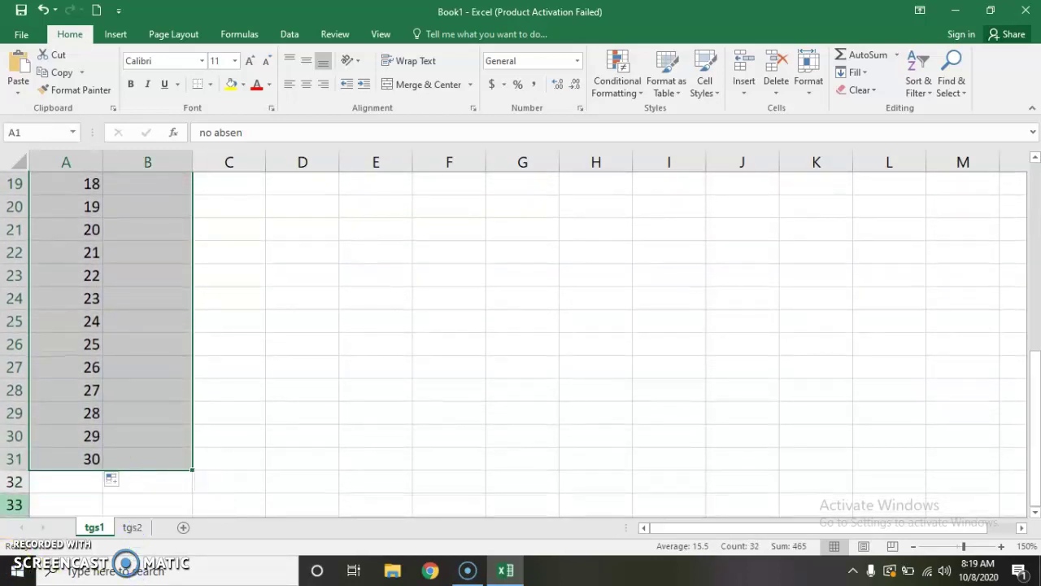
scroll(186, 367, "up", 6)
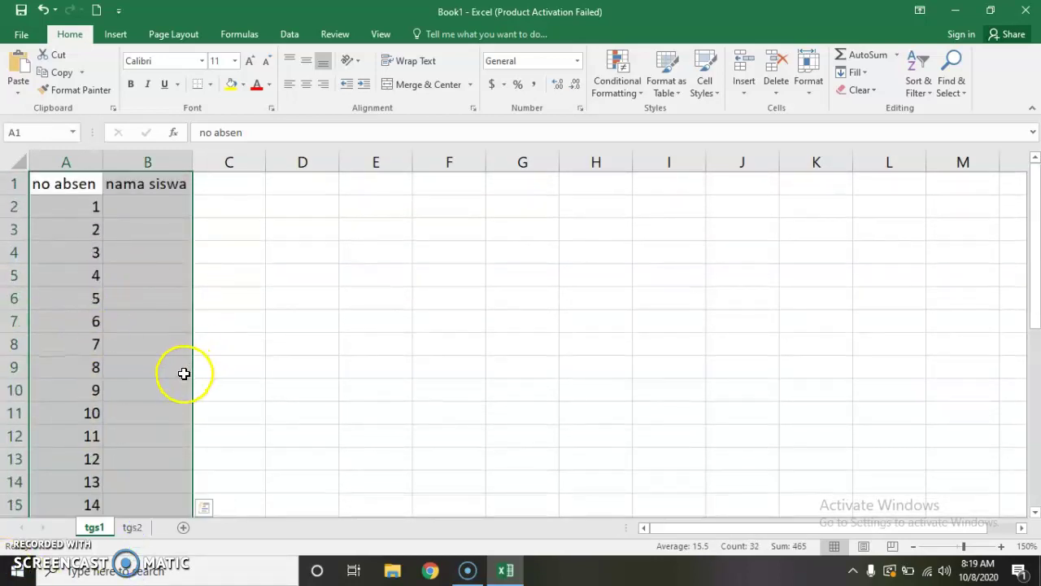
left_click(196, 85)
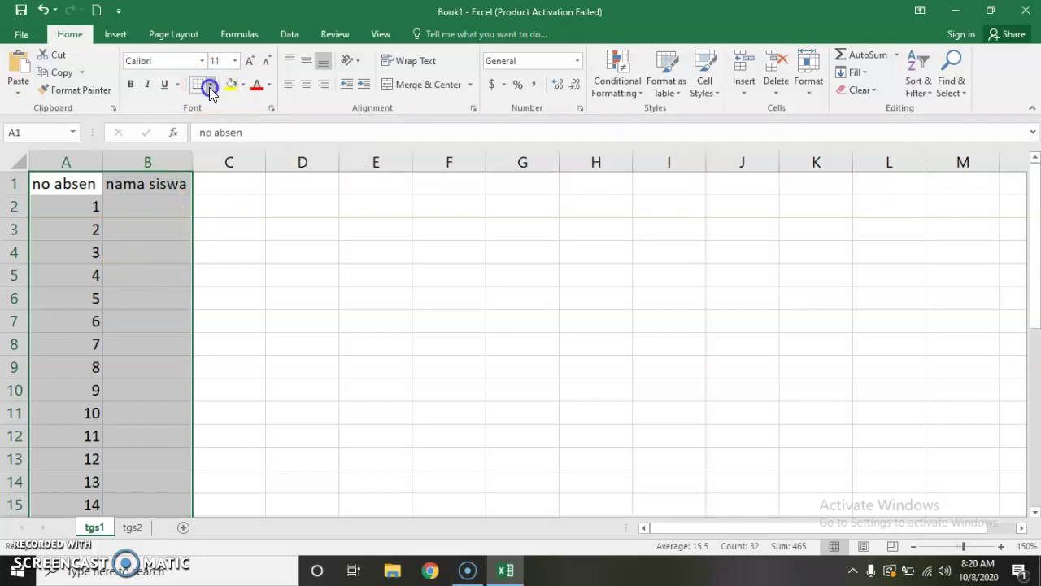
left_click(209, 84)
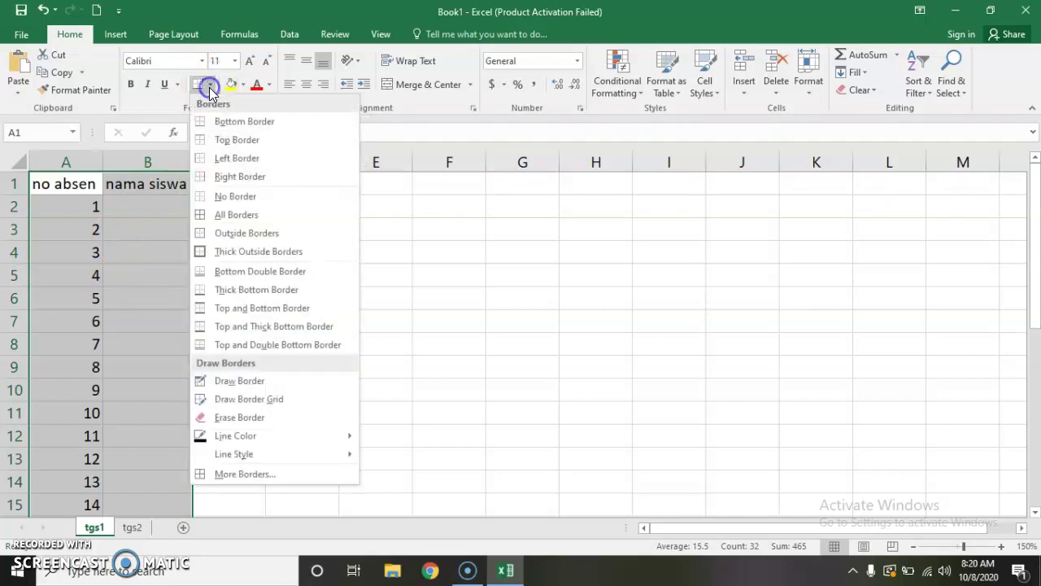
left_click(216, 216)
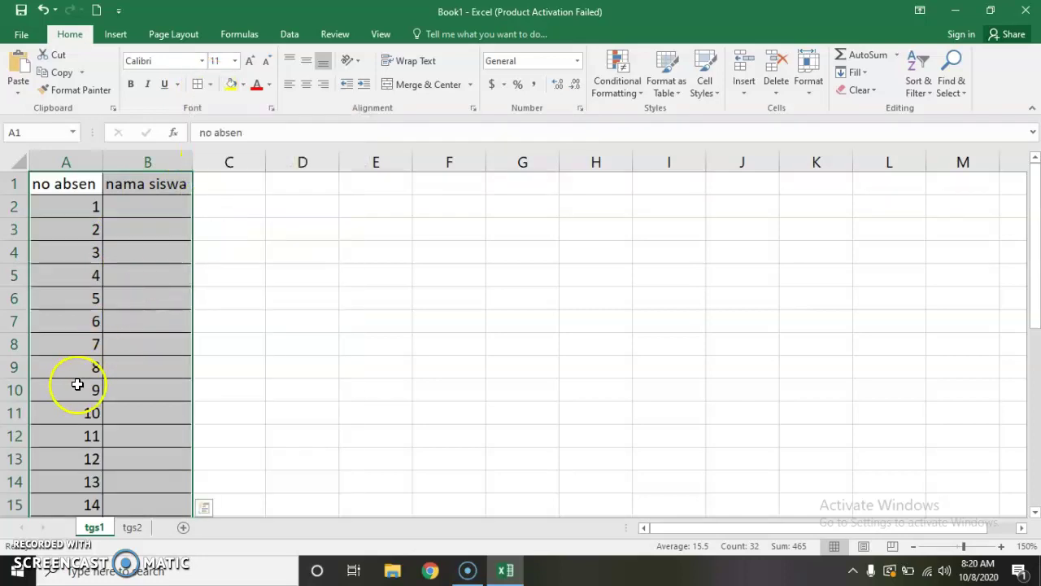
left_click(214, 319)
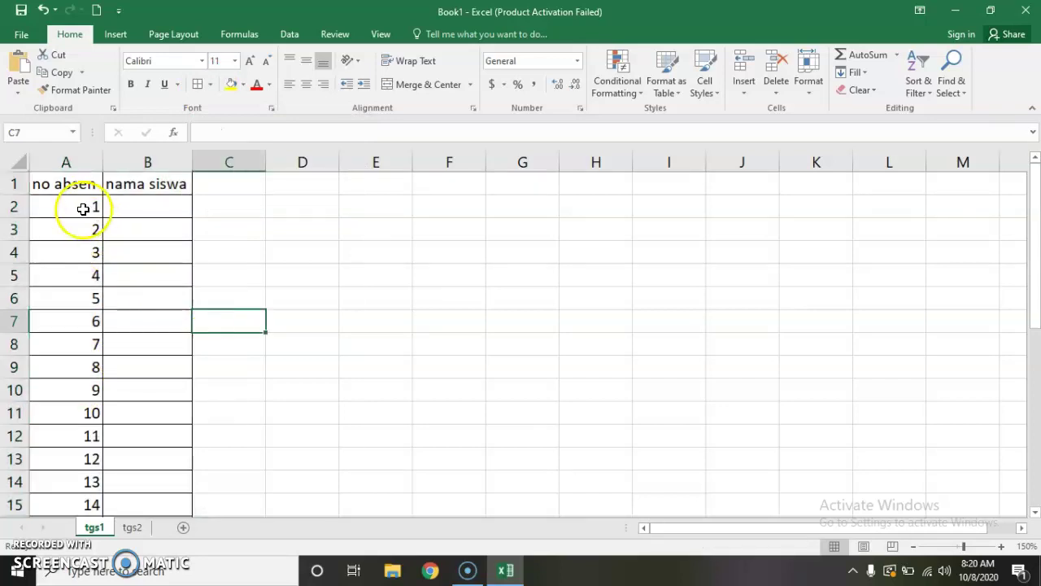
Step: Center-align the numbers 1–30 in A2:A31
left_click_drag(73, 206, 87, 484)
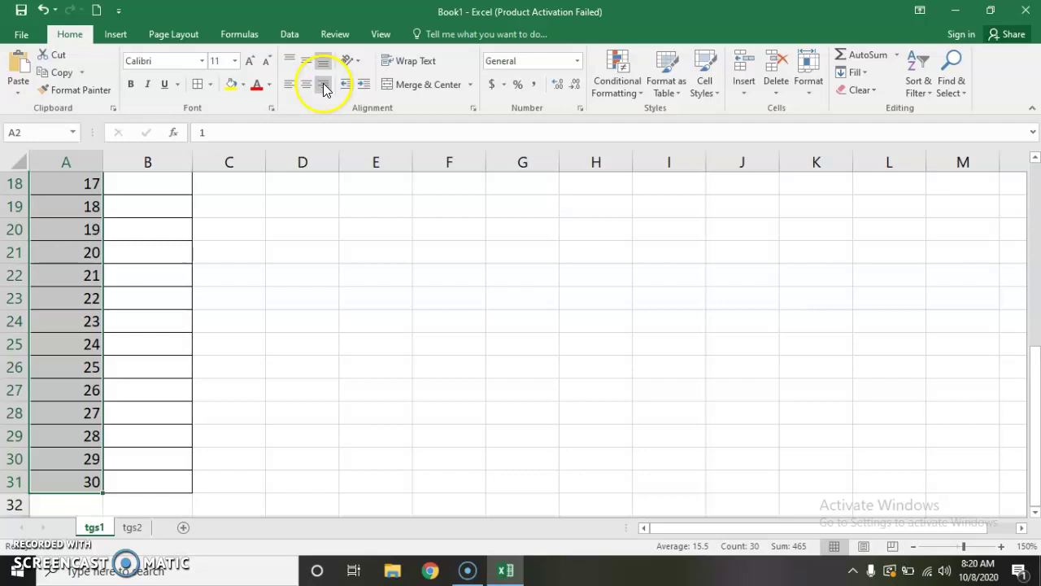
left_click(307, 87)
scroll(78, 233, "up", 6)
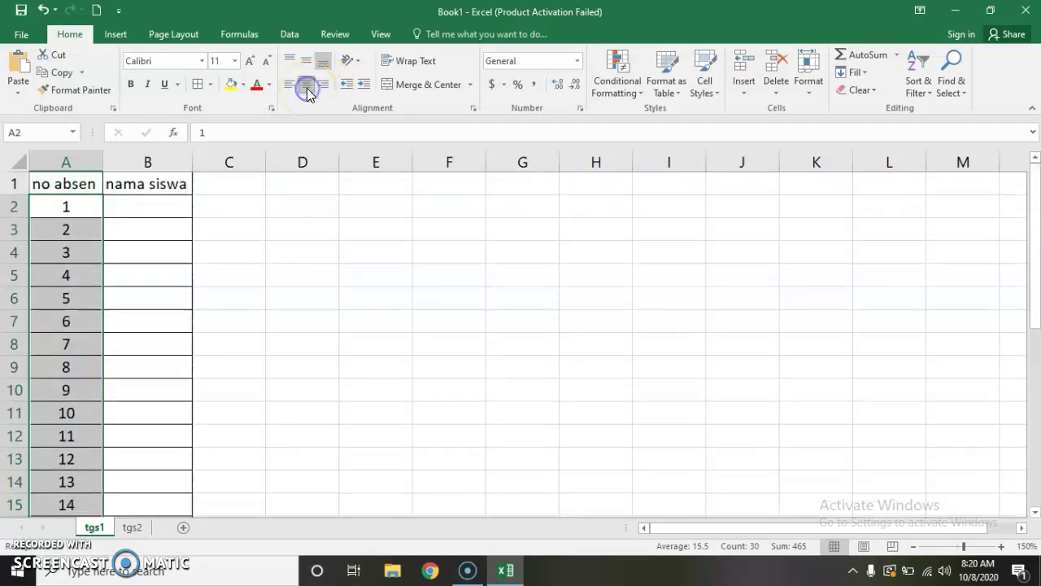
left_click(225, 252)
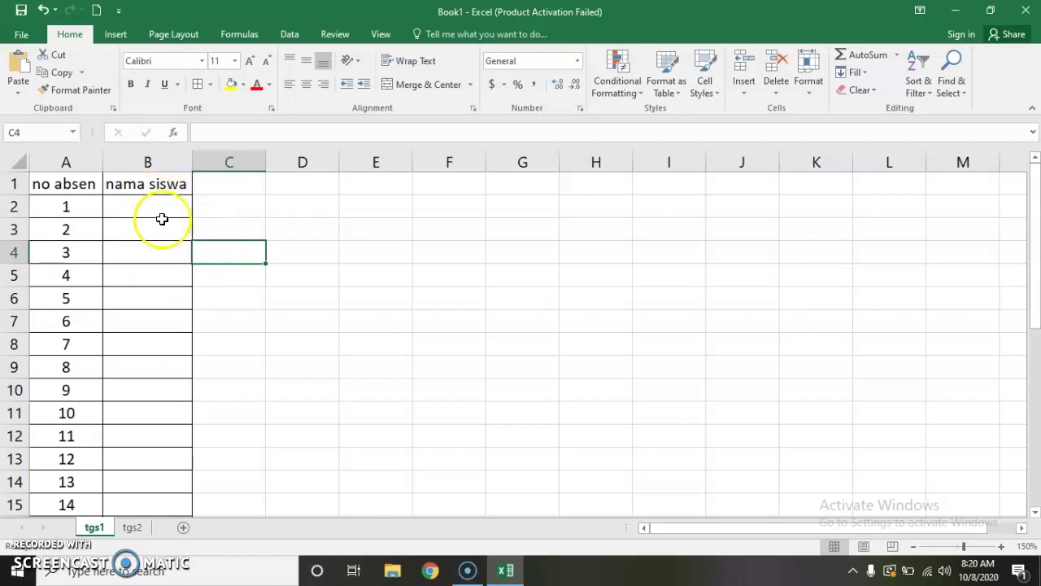
left_click(342, 271)
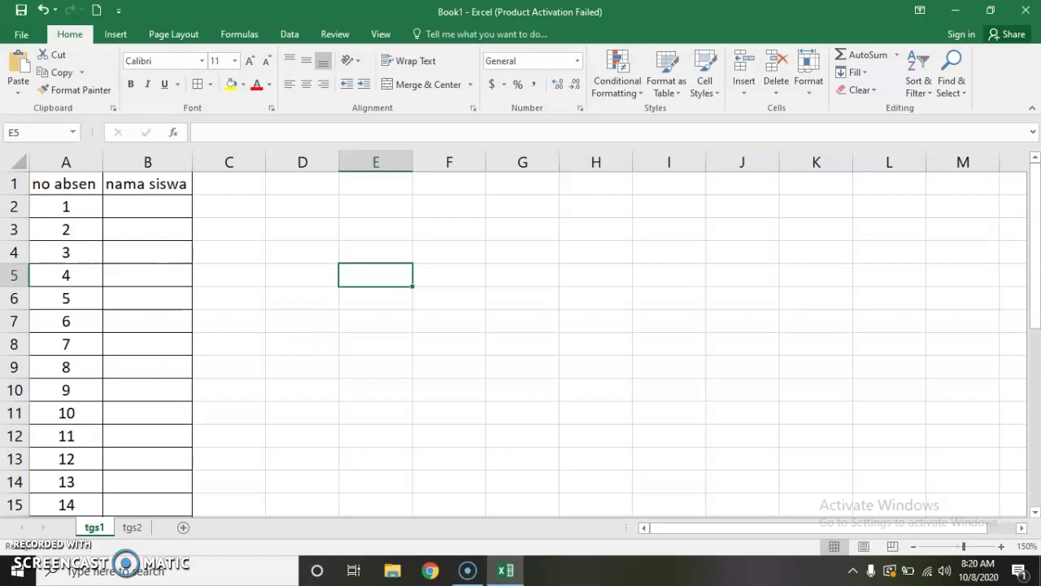
Step: Open the File backstage Info page for the unsaved Book1 workbook
left_click(21, 37)
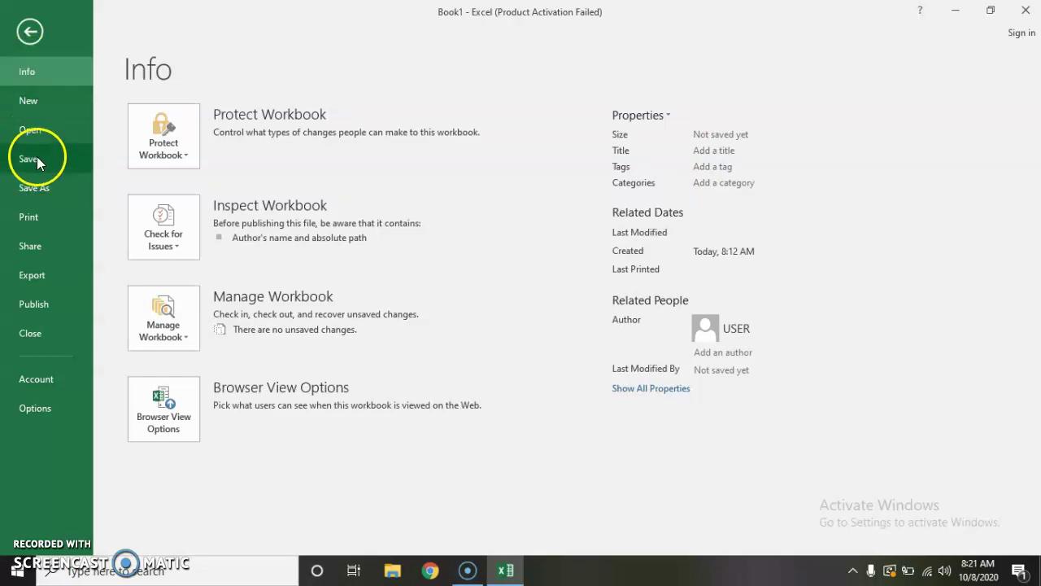
Step: From Save As > Browse, create a new folder named INFORMATIKA inside Documents
left_click(41, 177)
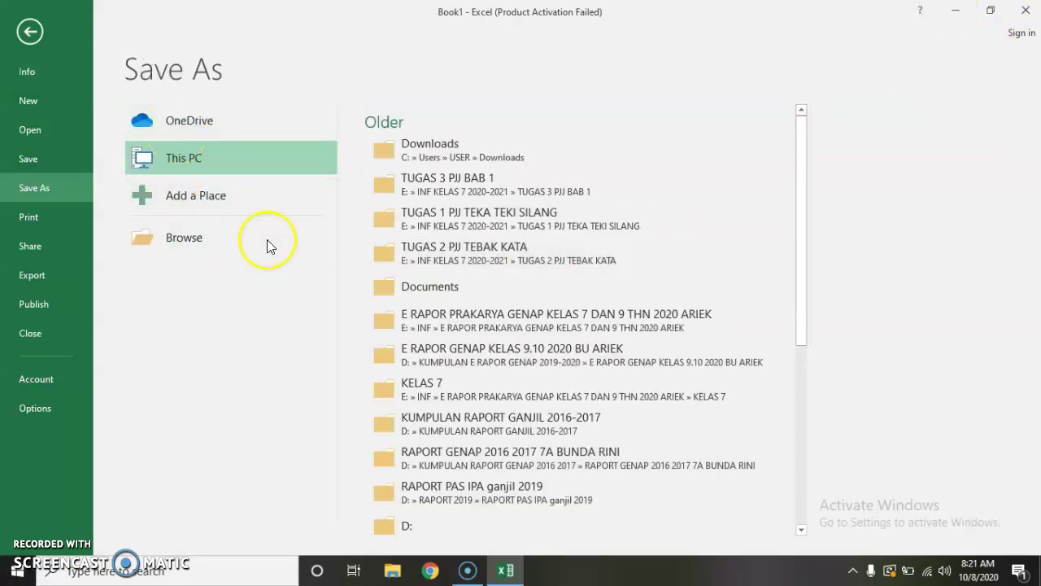
left_click(195, 248)
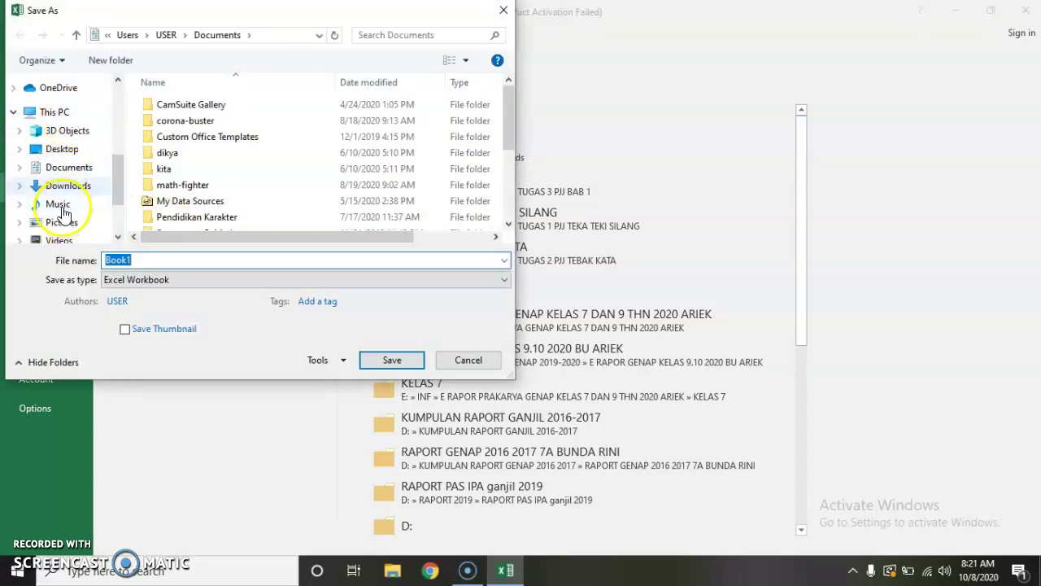
left_click(59, 171)
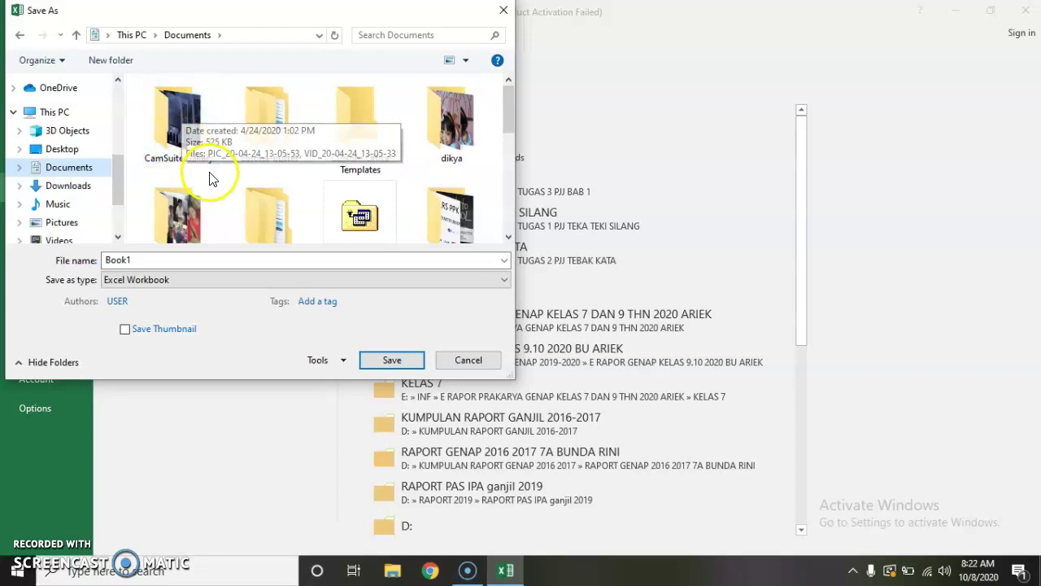
left_click(116, 65)
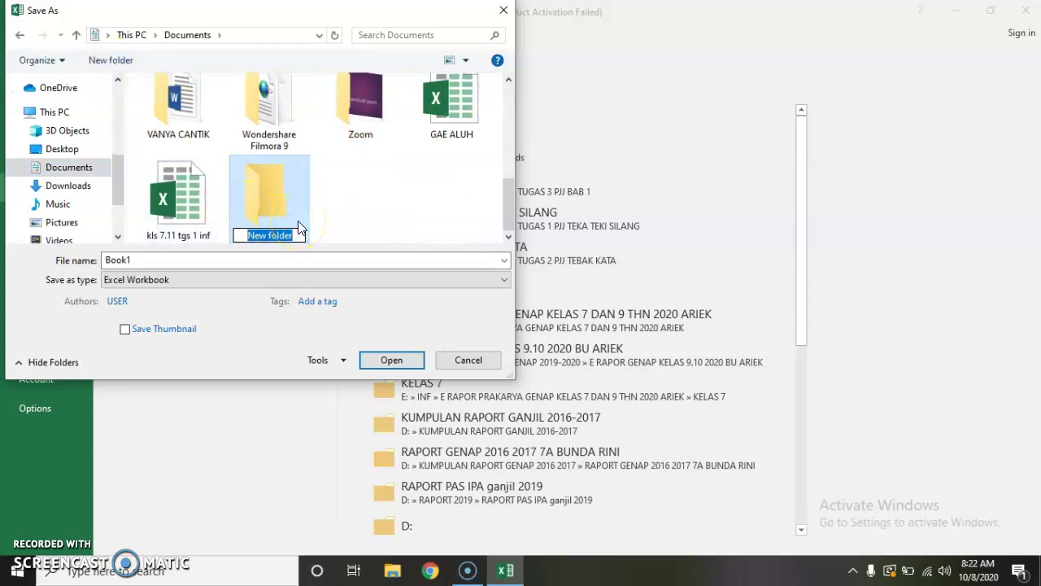
type("T")
key("BackSpace")
type("INFORMATIKA")
Step: Save the workbook inside INFORMATIKA as the student's name followed by 'kls 7.1 no 23'
left_click(390, 201)
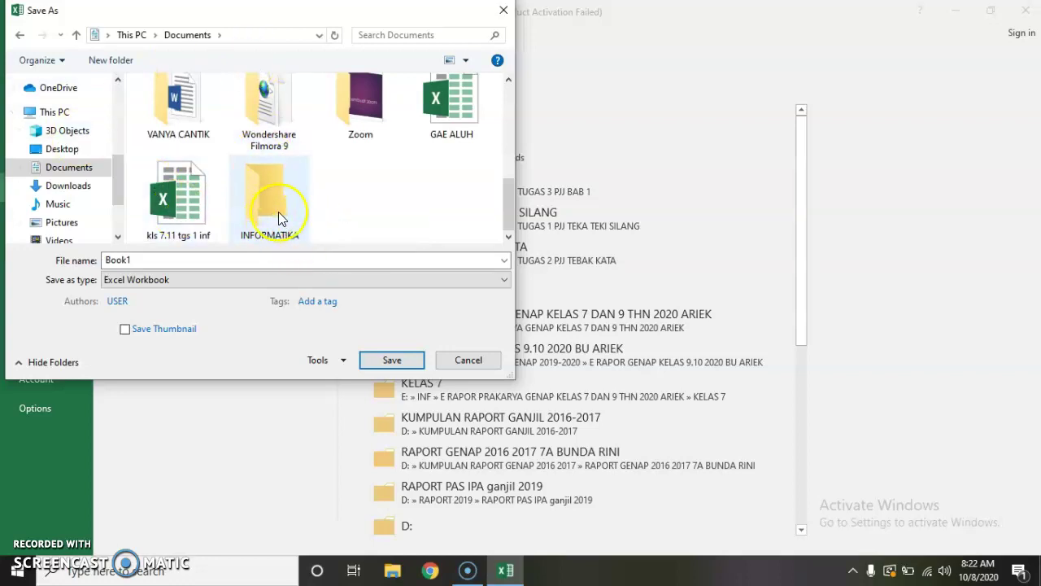
double_click(278, 205)
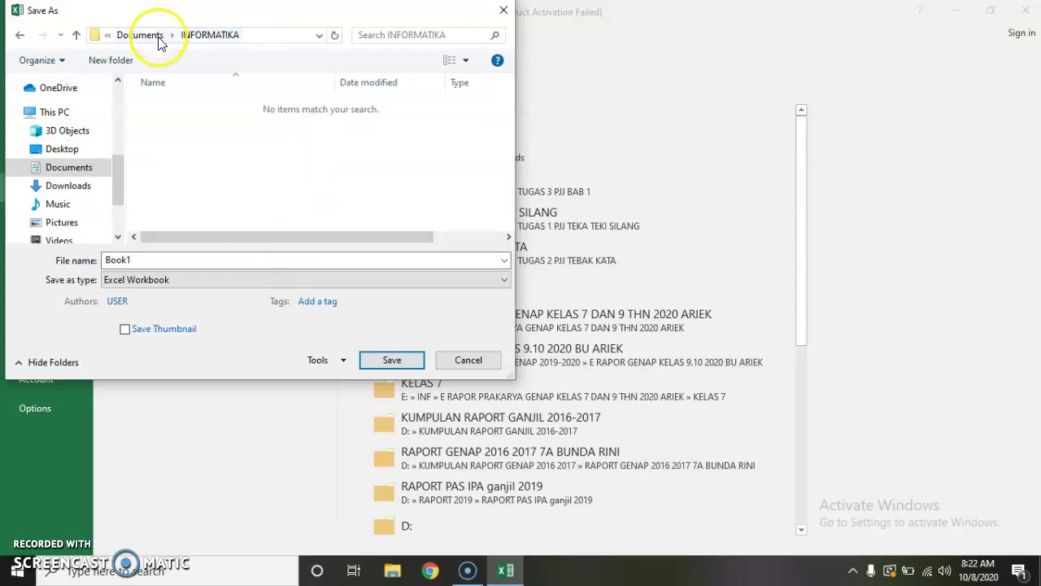
double_click(174, 262)
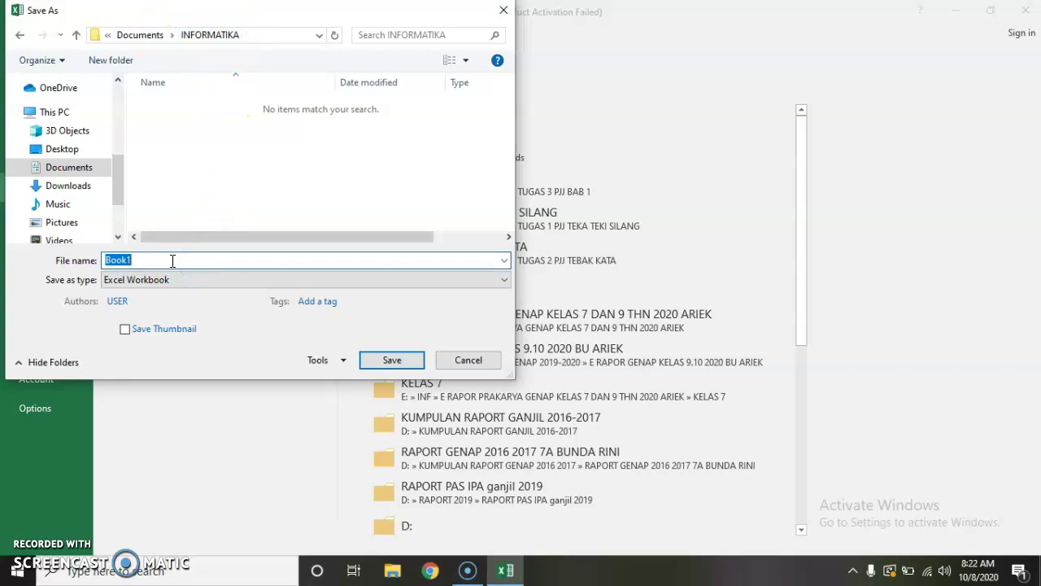
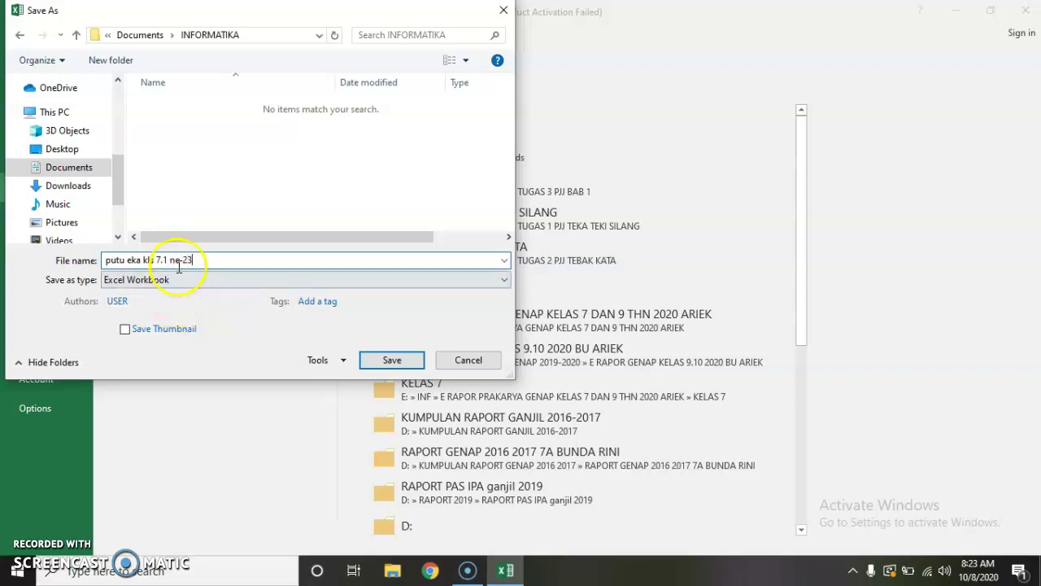
left_click(392, 361)
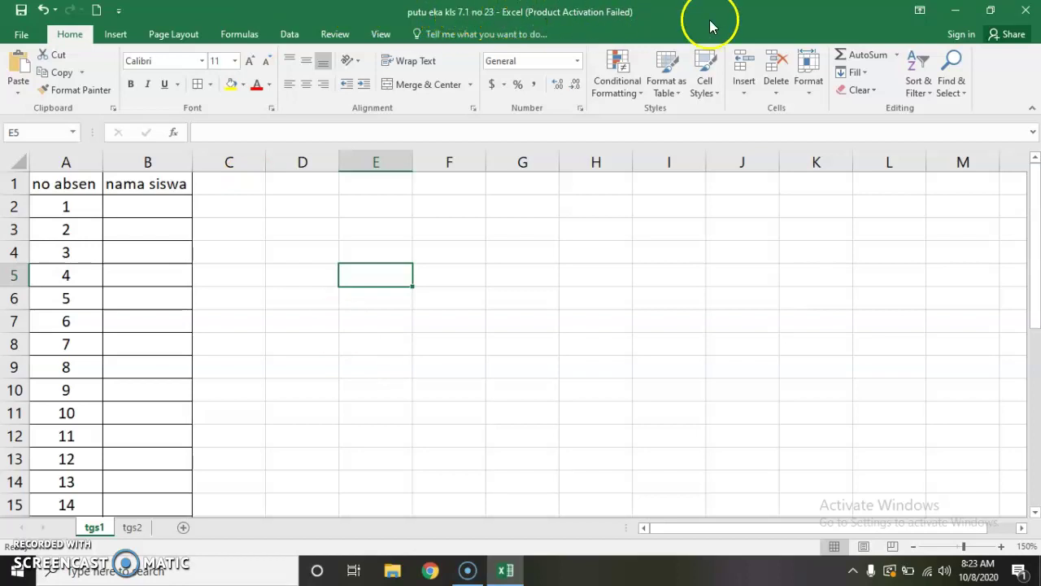
Step: Close Excel, check the saved file in Documents > INFORMATIKA, then close File Explorer
left_click(1018, 12)
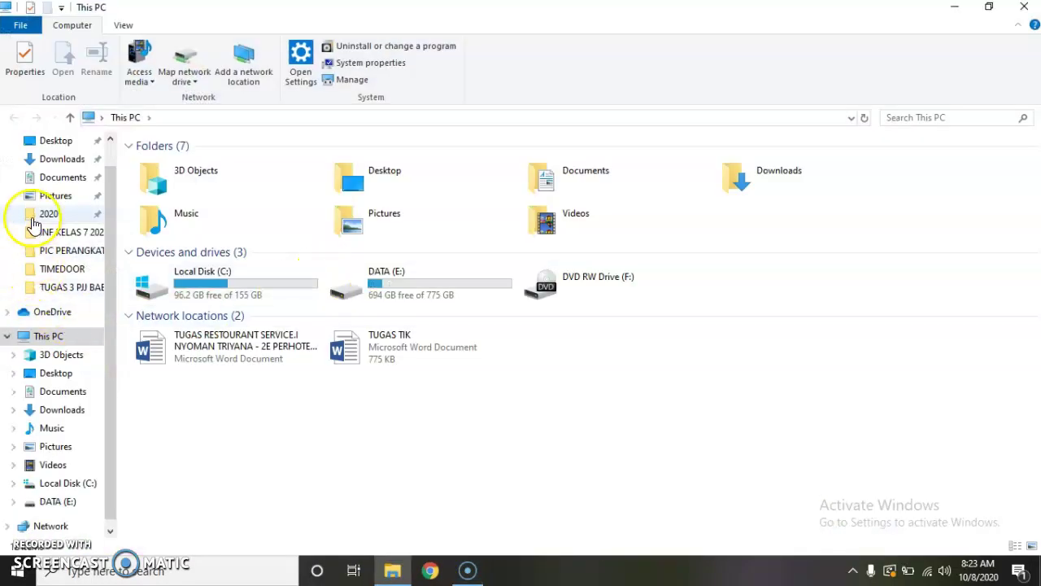
left_click(50, 176)
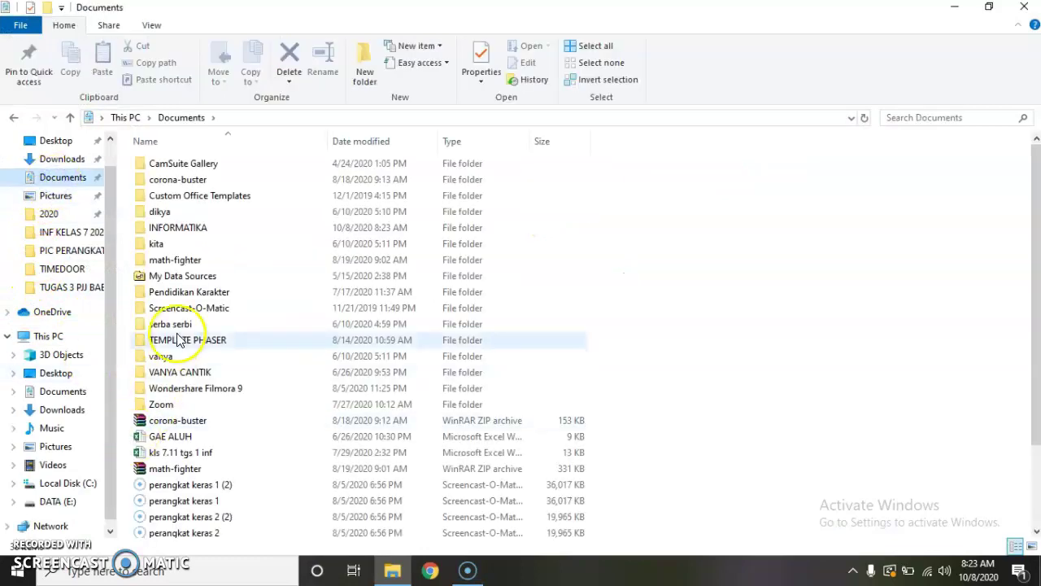
double_click(183, 229)
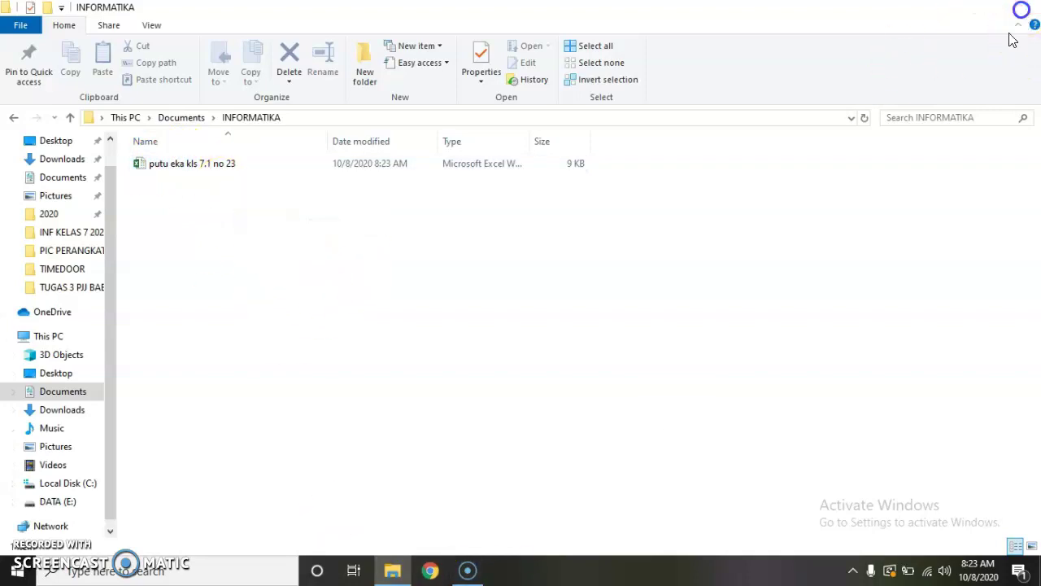
left_click(1024, 6)
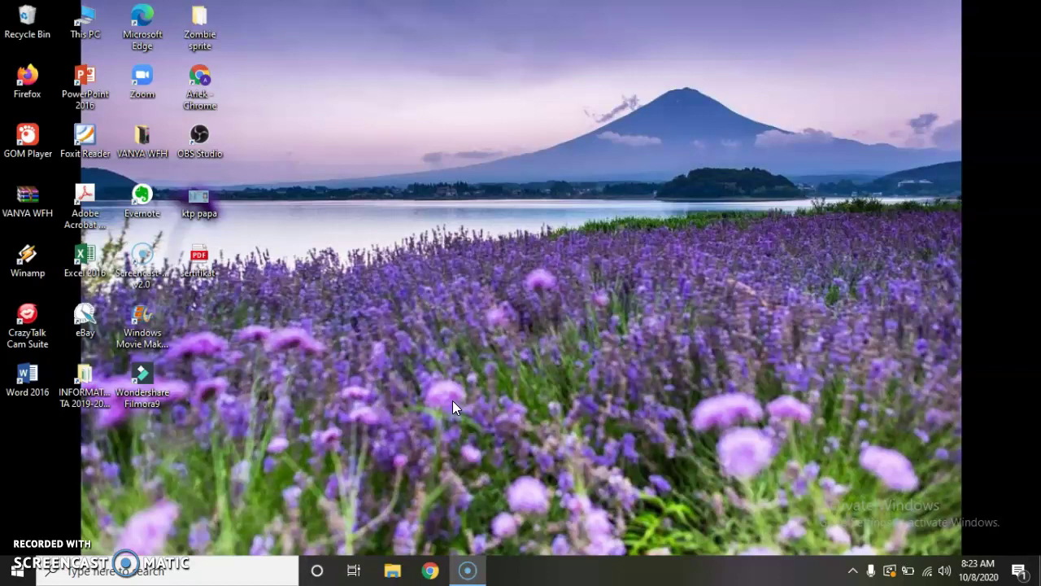
left_click(452, 389)
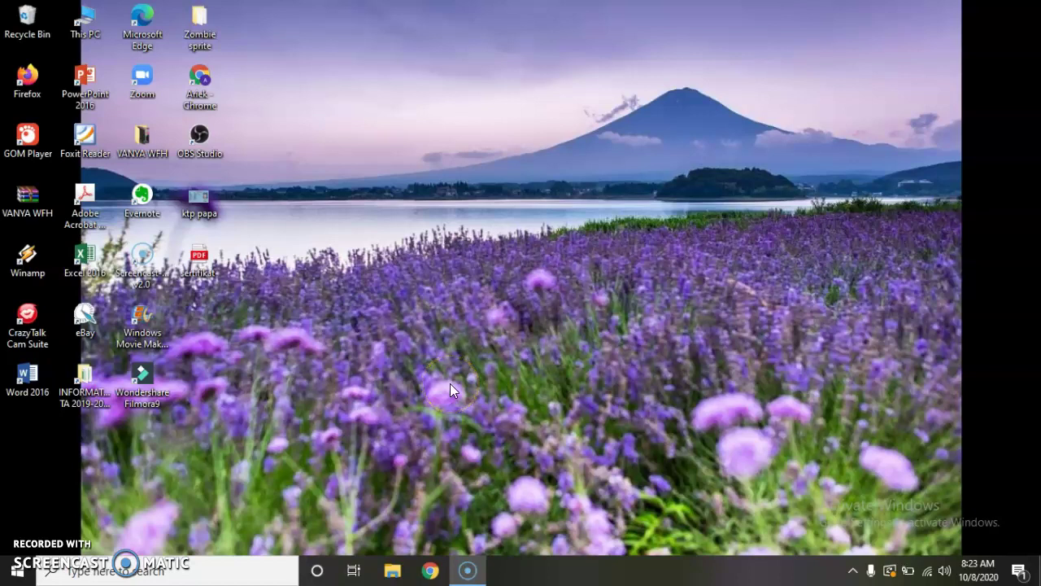